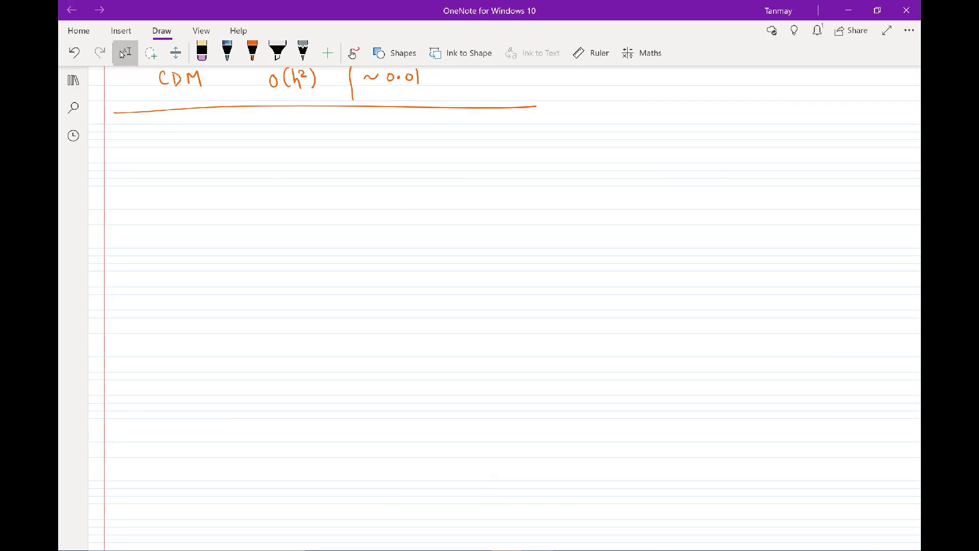
Handwrite f(x) = 3x² + 5x + 7 in orange ink below the table.
left_click(252, 51)
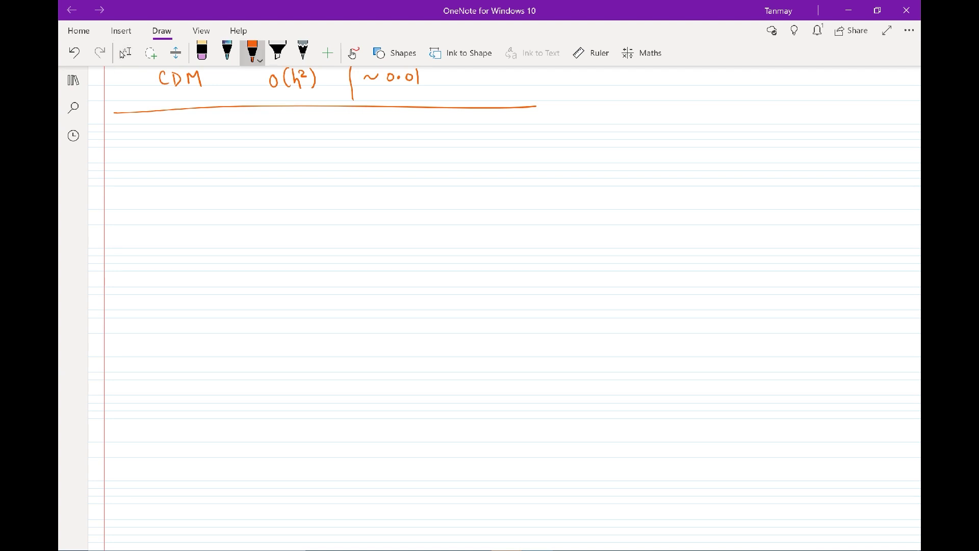
mouse_move(164, 137)
left_mouse_down()
mouse_move(157, 174)
mouse_move(154, 158)
mouse_move(188, 160)
left_mouse_up()
mouse_move(200, 151)
left_mouse_down()
mouse_move(224, 157)
mouse_move(244, 145)
left_mouse_up()
left_click_drag(255, 147, 276, 154)
left_click_drag(290, 144, 318, 155)
left_click_drag(331, 135, 334, 154)
Write the question f'(0) = ? below the function.
scroll(357, 203, "down", 2)
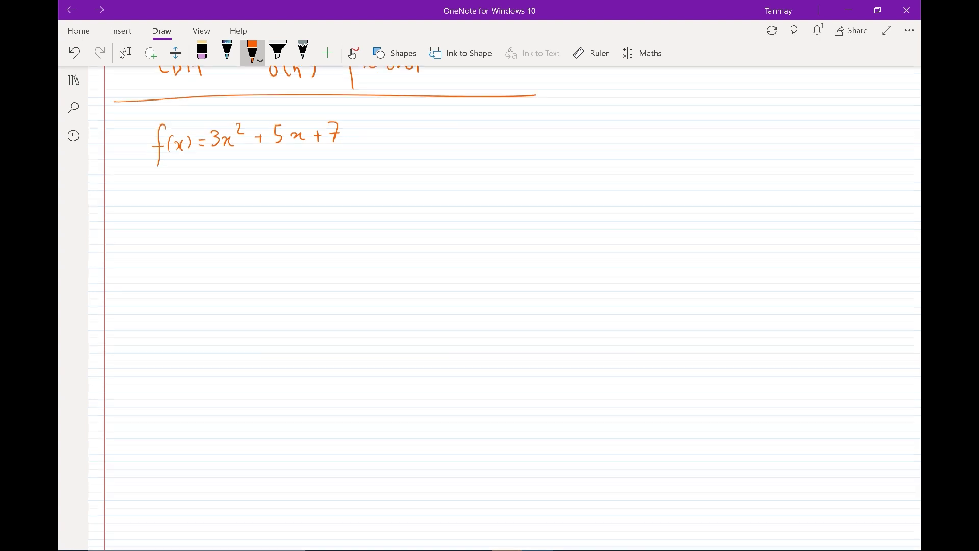
left_click(122, 53)
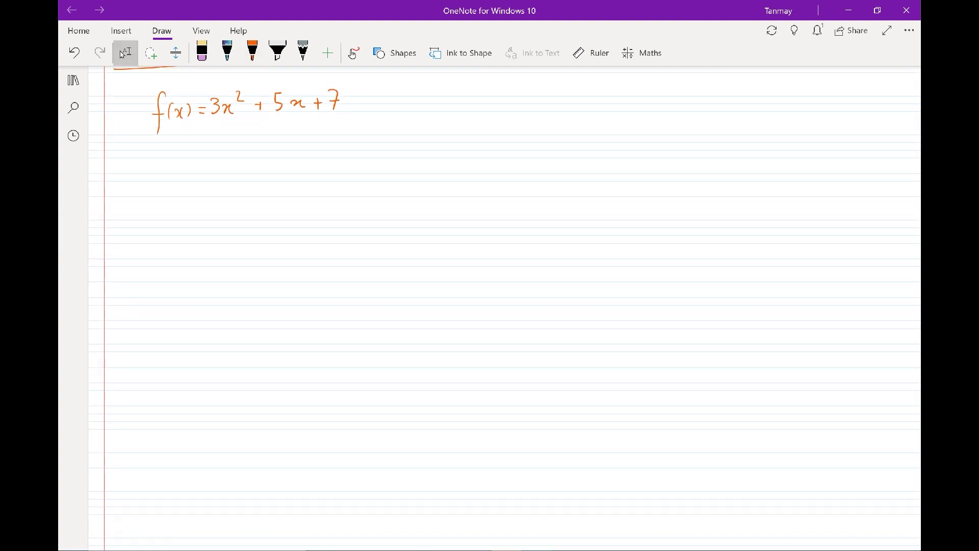
left_click(252, 51)
mouse_move(200, 144)
left_mouse_down()
mouse_move(190, 181)
mouse_move(199, 161)
left_mouse_up()
mouse_move(208, 145)
left_mouse_down()
mouse_move(218, 168)
mouse_move(228, 156)
mouse_move(238, 172)
mouse_move(266, 153)
left_mouse_up()
mouse_move(257, 159)
left_mouse_down()
mouse_move(275, 146)
mouse_move(278, 170)
left_mouse_up()
left_click(279, 177)
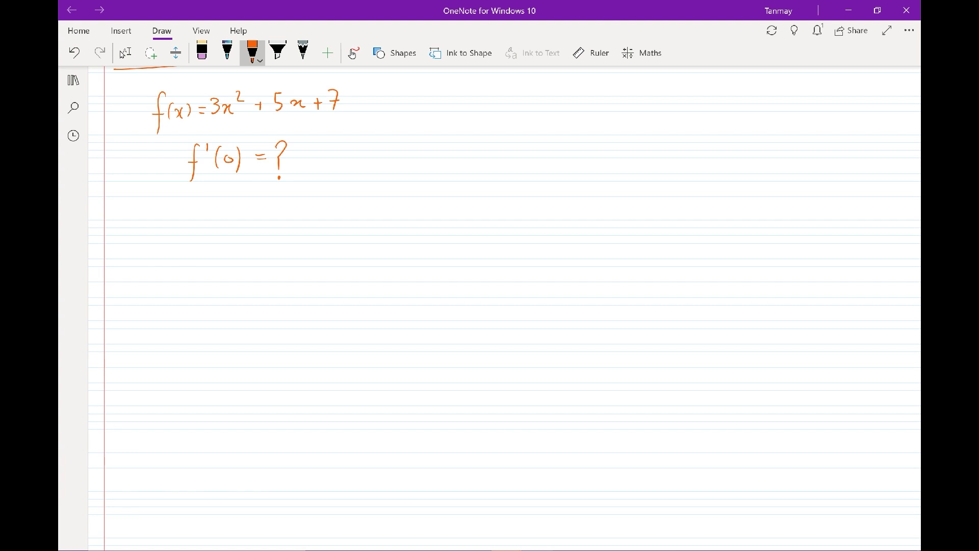
Draw an arrow from the function to its derivative f'(x) = 6x.
mouse_move(355, 105)
left_mouse_down()
mouse_move(441, 122)
mouse_move(435, 127)
mouse_move(460, 140)
mouse_move(468, 120)
left_mouse_up()
left_click_drag(474, 102, 483, 117)
left_click_drag(490, 112, 504, 124)
left_click_drag(518, 115, 522, 115)
left_click_drag(518, 120, 556, 120)
mouse_move(561, 108)
left_mouse_down()
mouse_move(552, 121)
mouse_move(596, 121)
left_mouse_up()
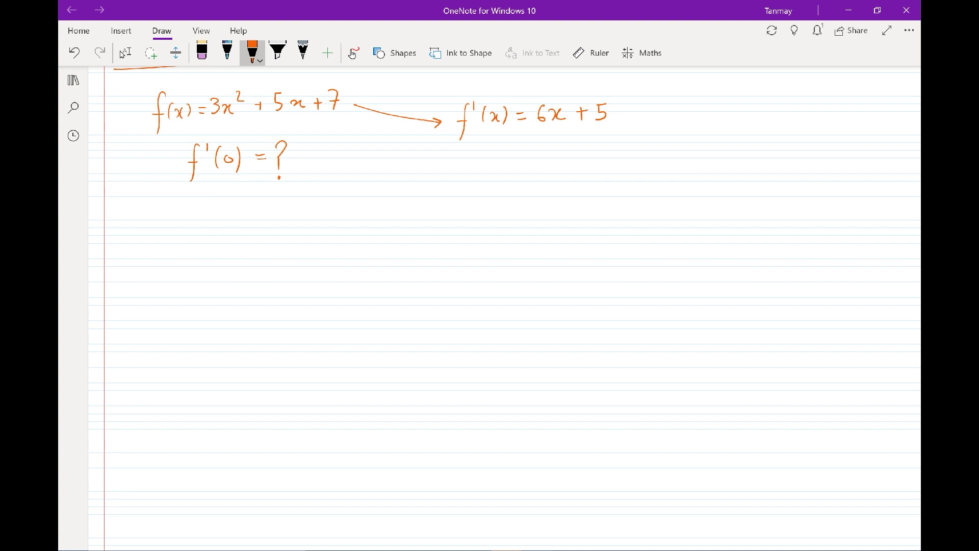
Complete f'(x) = 6x + 5, box f'(0) = 5, and begin the FDM label.
mouse_move(492, 144)
left_mouse_down()
mouse_move(484, 173)
mouse_move(494, 155)
left_mouse_up()
left_click_drag(502, 137, 510, 161)
mouse_move(521, 147)
left_mouse_down()
mouse_move(517, 156)
mouse_move(521, 148)
left_mouse_up()
mouse_move(525, 143)
left_mouse_down()
mouse_move(528, 161)
mouse_move(566, 152)
mouse_move(557, 157)
left_mouse_up()
mouse_move(479, 133)
left_mouse_down()
mouse_move(594, 155)
mouse_move(471, 180)
mouse_move(470, 135)
left_mouse_up()
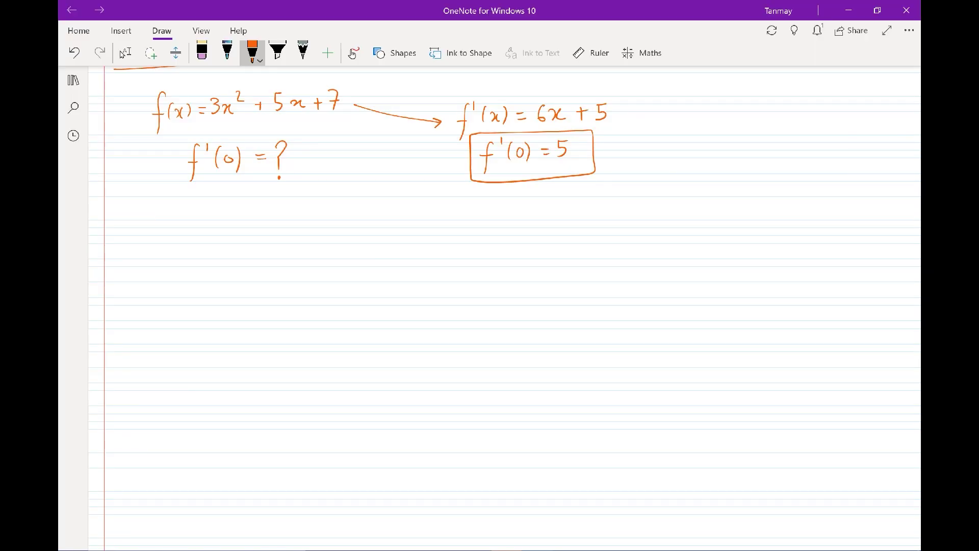
mouse_move(143, 210)
left_mouse_down()
mouse_move(162, 225)
mouse_move(215, 221)
left_mouse_up()
Mark the FDM, BDM and CDM formulas in the earlier derivation with small orange arrows.
scroll(504, 306, "up", 15)
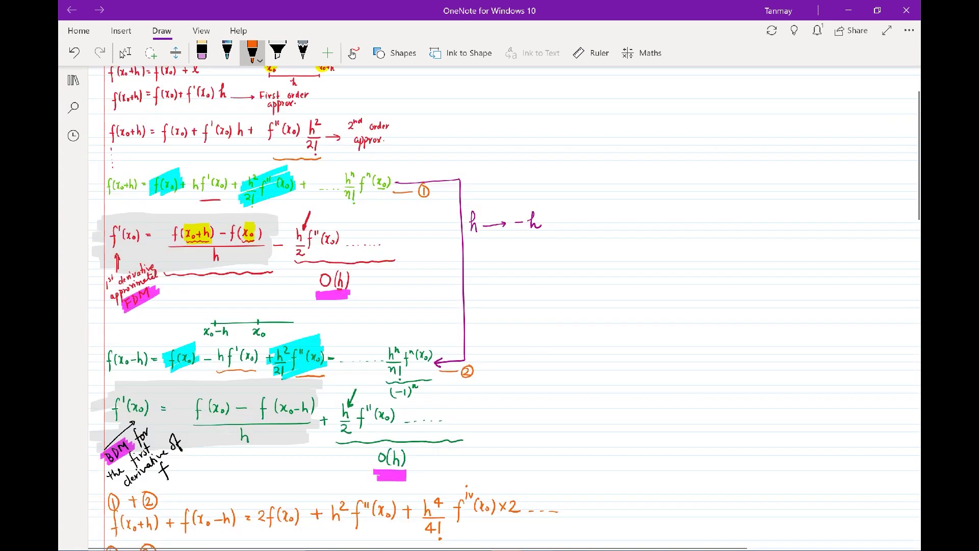
left_click(125, 52)
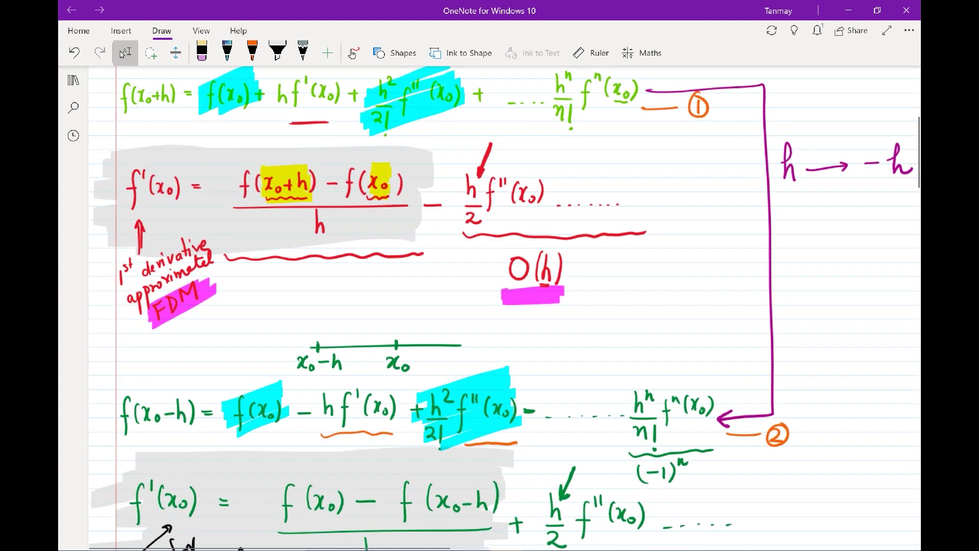
scroll(505, 306, "down", 1)
left_click(252, 52)
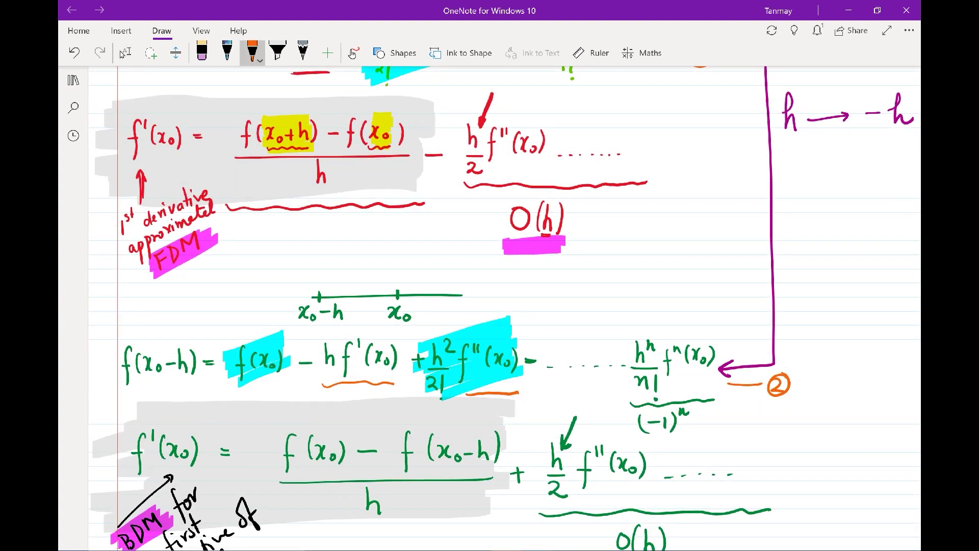
mouse_move(139, 75)
left_mouse_down()
mouse_move(143, 94)
mouse_move(148, 86)
left_mouse_up()
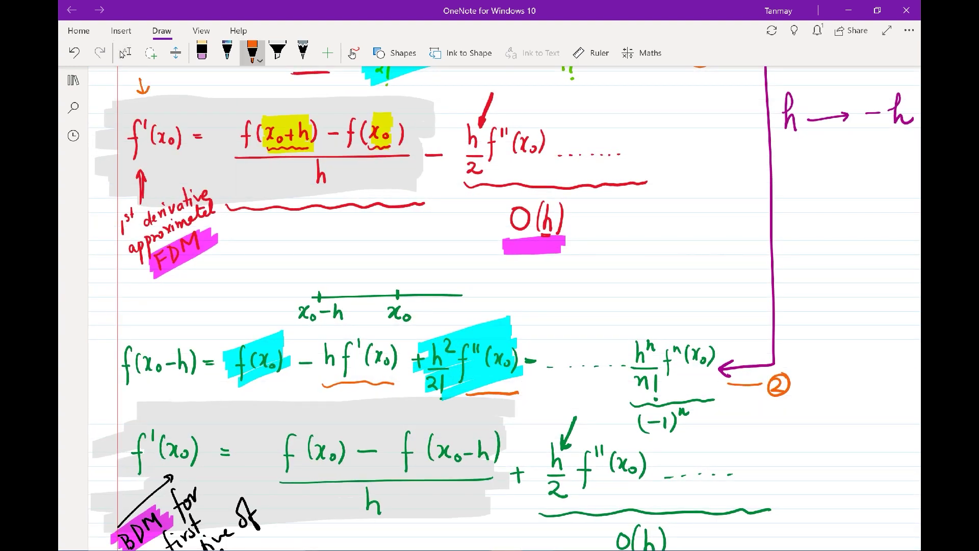
scroll(505, 306, "down", 5)
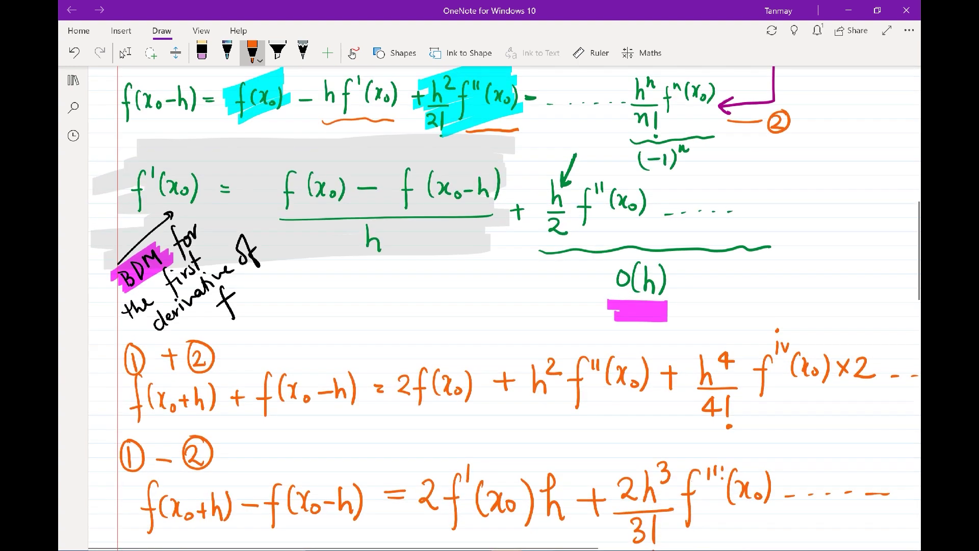
left_click_drag(175, 118, 177, 138)
left_click_drag(171, 132, 183, 133)
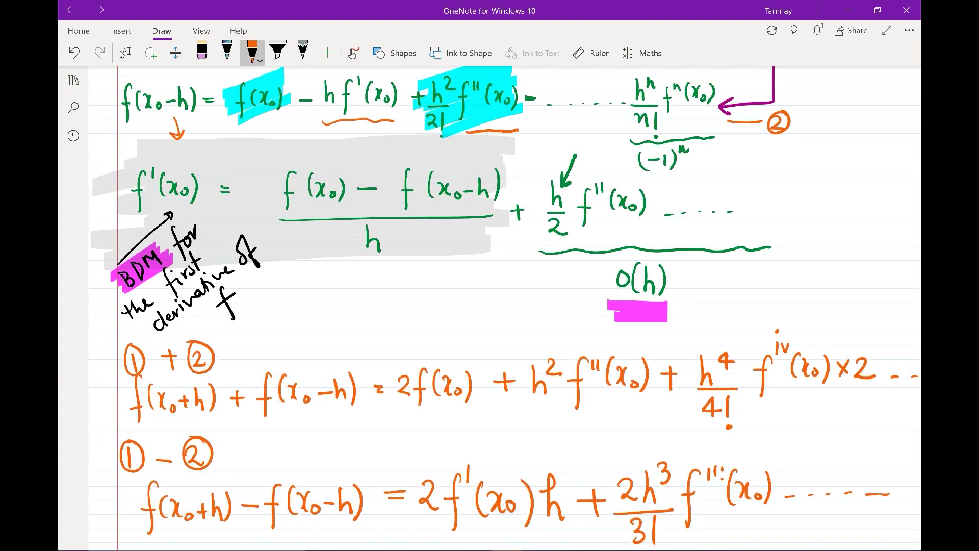
scroll(505, 306, "down", 7)
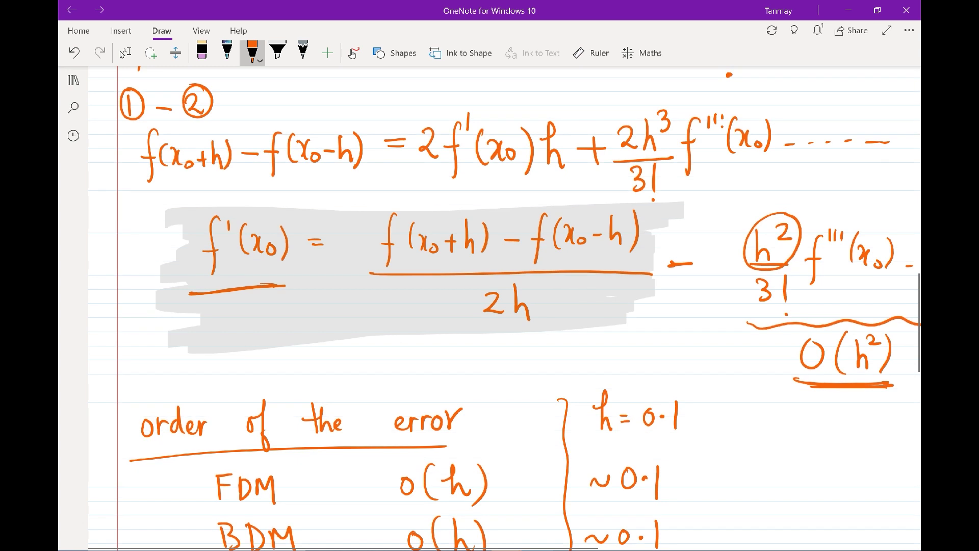
mouse_move(199, 179)
left_mouse_down()
mouse_move(200, 201)
mouse_move(207, 195)
left_mouse_up()
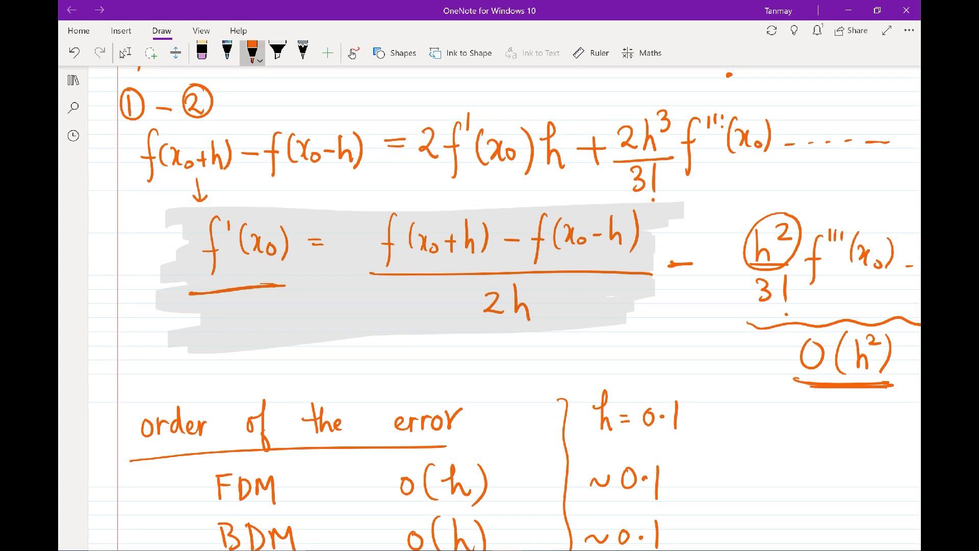
Back at the example, label its next line 'FDM →'.
scroll(505, 305, "down", 5)
left_click(125, 53)
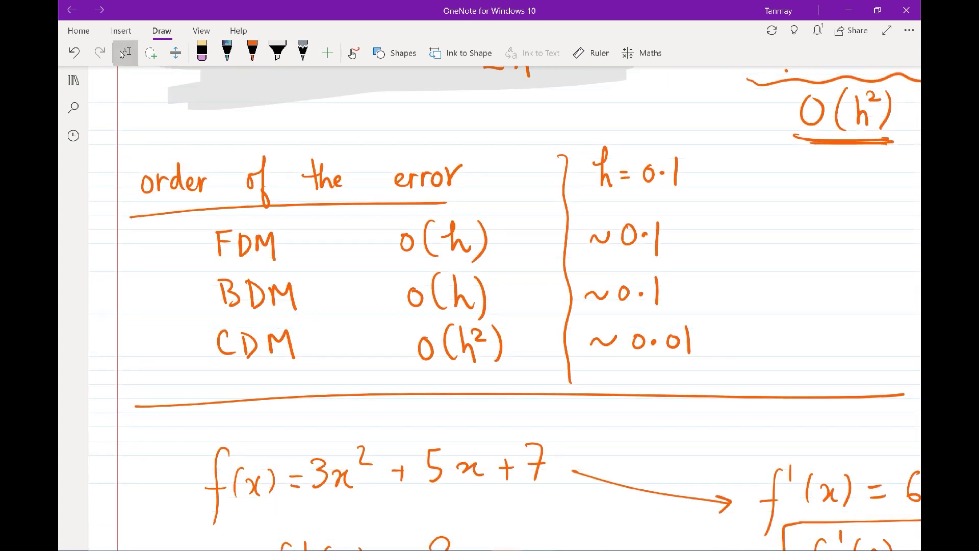
left_click(252, 51)
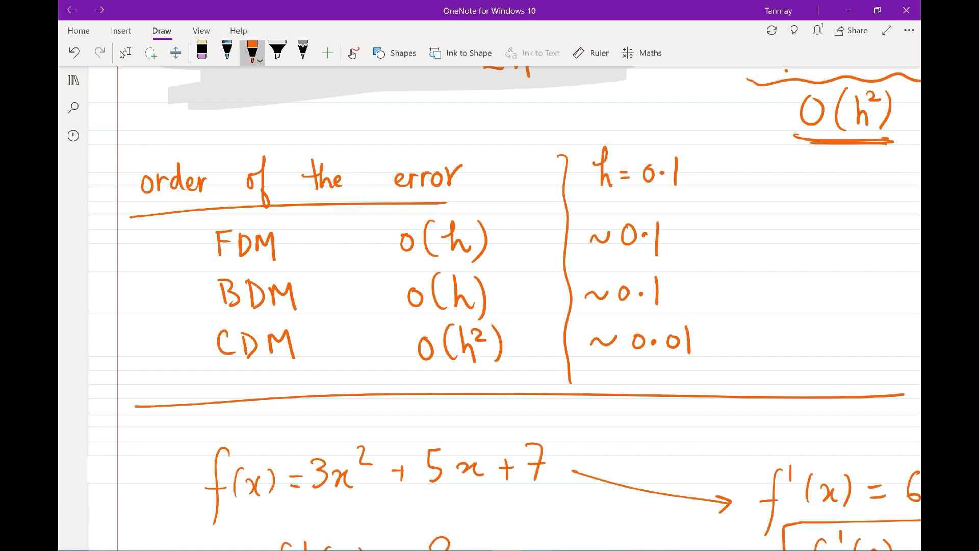
scroll(505, 306, "down", 3)
left_click(125, 52)
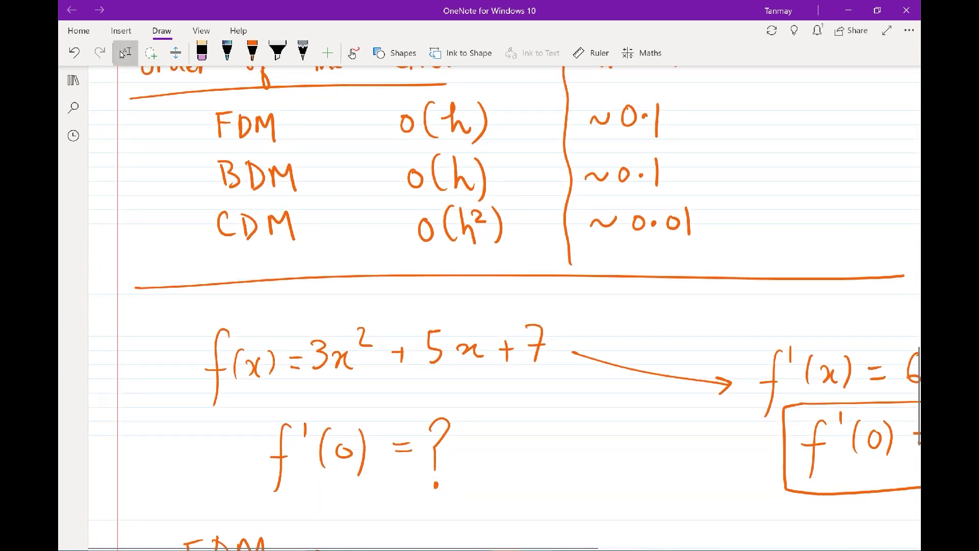
left_click(252, 51)
left_click_drag(443, 251, 493, 255)
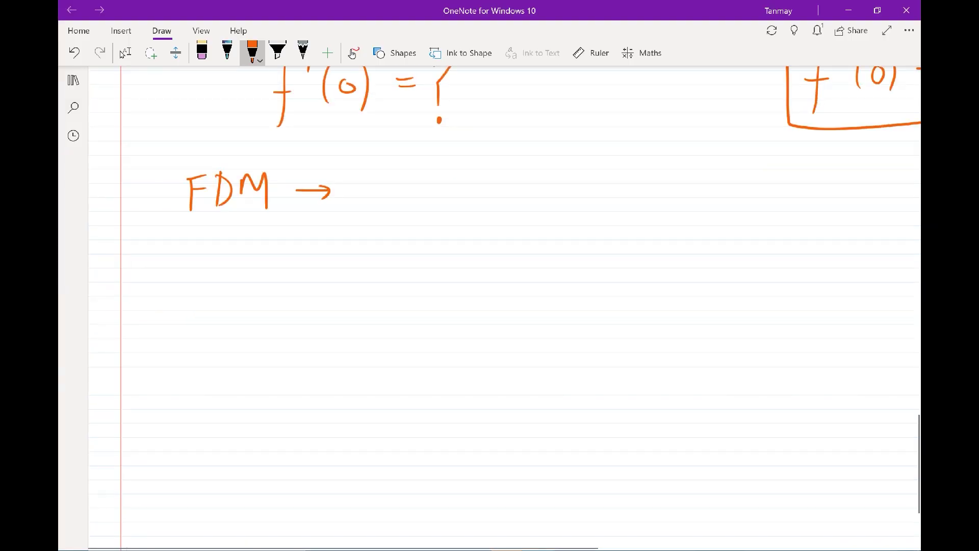
Write f'(0) = after the FDM label.
scroll(505, 306, "down", 3)
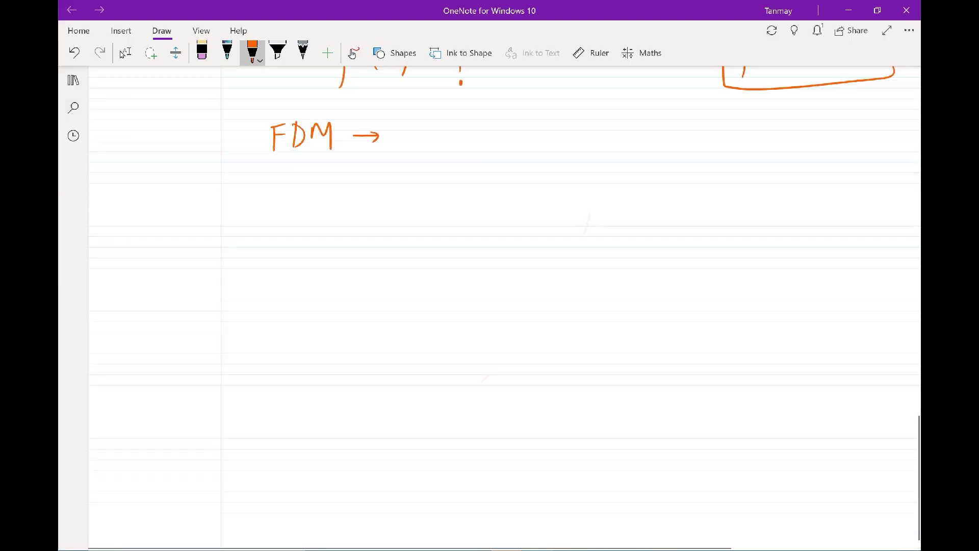
scroll(505, 306, "up", 2)
scroll(504, 306, "down", 2)
scroll(505, 306, "right", 1)
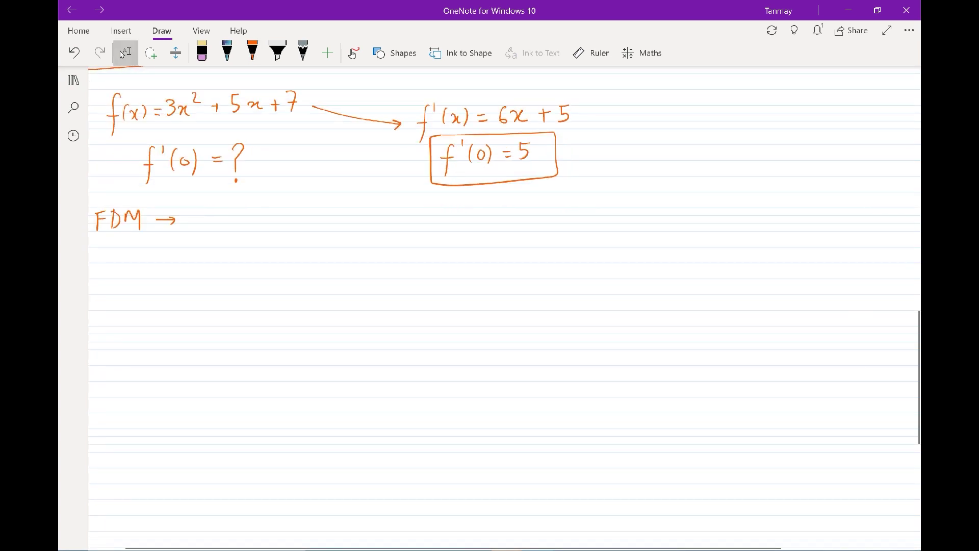
left_click_drag(214, 202, 210, 239)
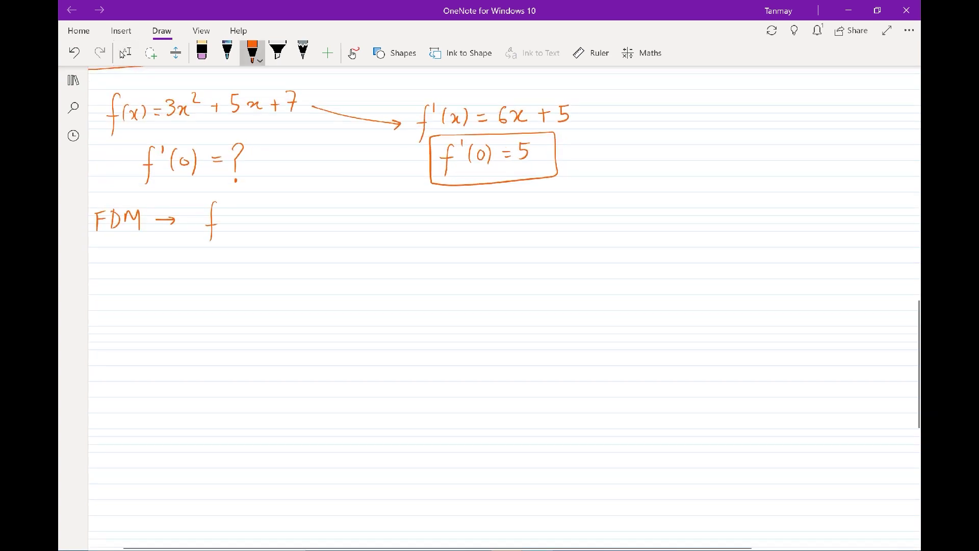
left_click_drag(226, 199, 236, 226)
left_click_drag(244, 214, 245, 213)
mouse_move(252, 201)
left_mouse_down()
mouse_move(253, 226)
mouse_move(275, 213)
left_mouse_up()
mouse_move(267, 216)
left_mouse_down()
mouse_move(312, 197)
mouse_move(306, 237)
left_mouse_up()
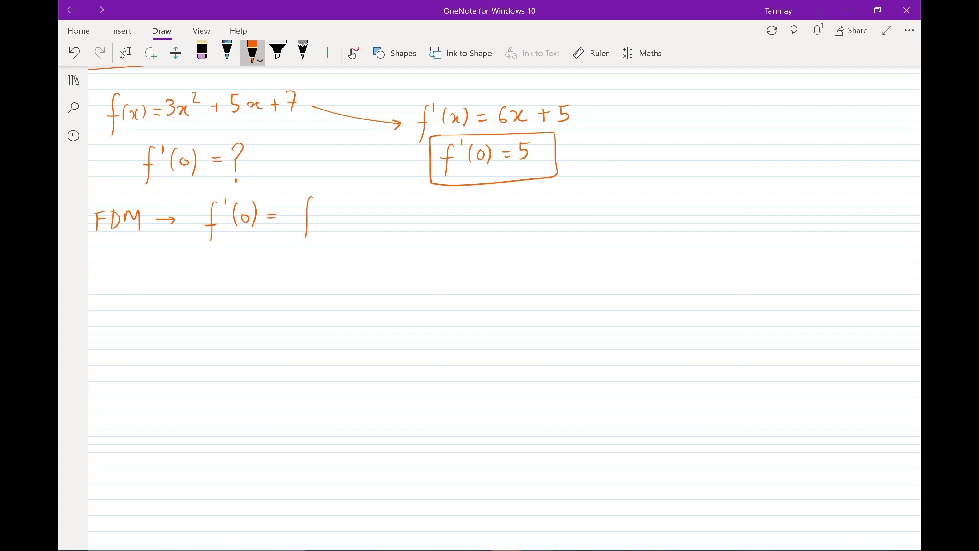
Write the FDM formula (f(0+h) − f(0))/h with step size h = 0·2.
mouse_move(328, 198)
left_mouse_down()
mouse_move(325, 225)
mouse_move(337, 211)
mouse_move(361, 213)
left_mouse_up()
mouse_move(354, 207)
left_mouse_down()
mouse_move(354, 219)
mouse_move(371, 222)
left_mouse_up()
left_click_drag(374, 198, 375, 224)
mouse_move(422, 198)
left_mouse_down()
mouse_move(415, 225)
mouse_move(426, 218)
left_mouse_up()
left_click_drag(437, 209, 447, 224)
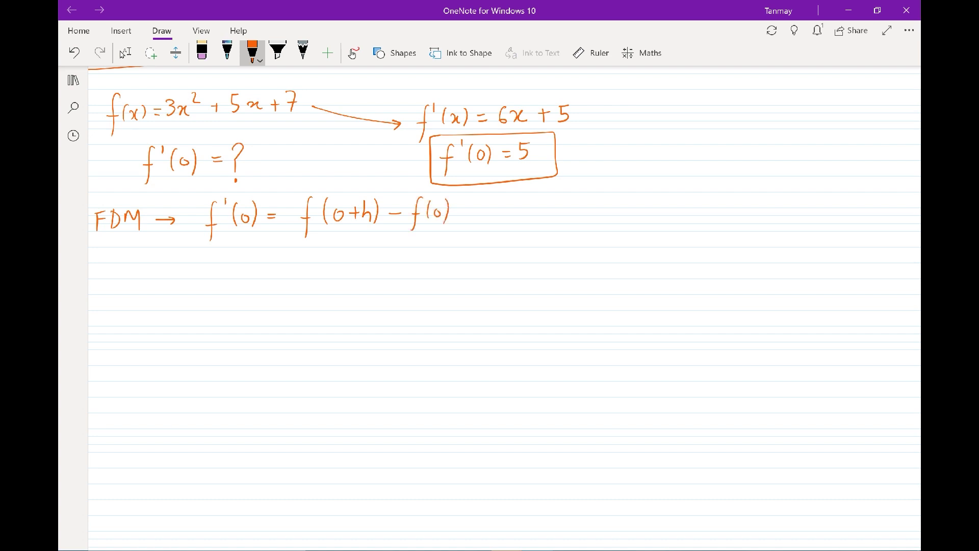
left_click_drag(299, 243, 443, 240)
left_click_drag(369, 250, 379, 271)
left_click_drag(148, 270, 158, 294)
left_click_drag(165, 283, 212, 289)
left_click(190, 284)
Substitute the step to get (f(0.2) − f(0))/0.2.
scroll(504, 306, "down", 1)
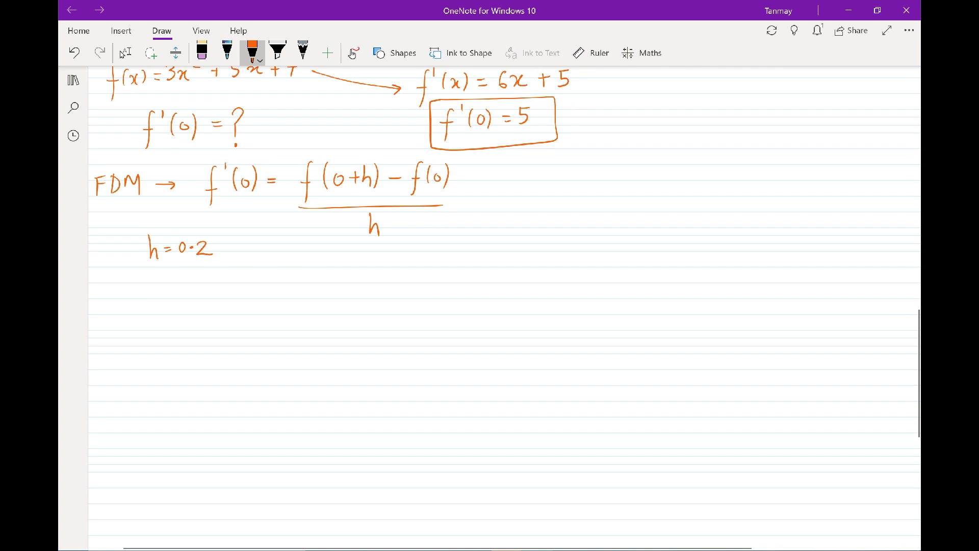
left_click_drag(272, 258, 279, 259)
mouse_move(272, 265)
left_mouse_down()
mouse_move(301, 279)
mouse_move(302, 264)
mouse_move(352, 273)
left_mouse_up()
left_click(334, 267)
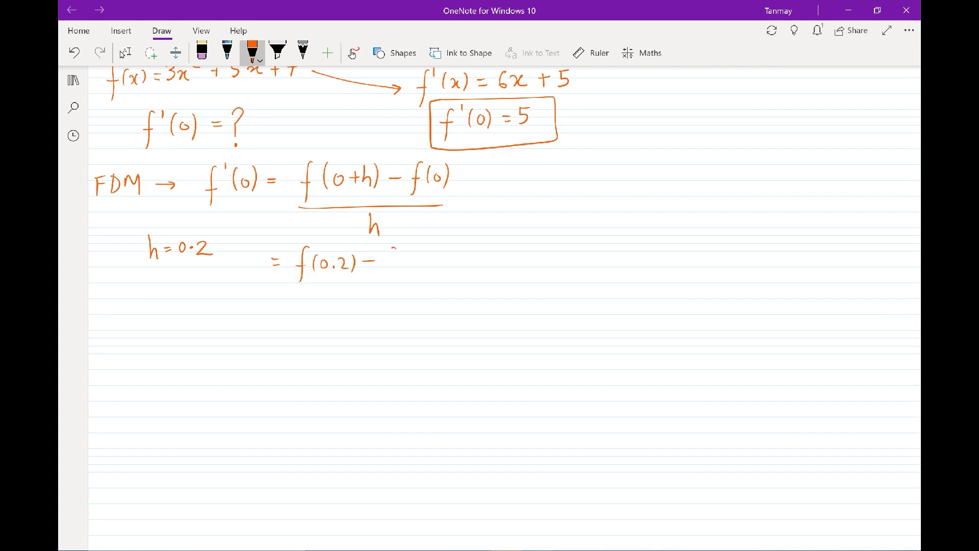
left_click_drag(393, 248, 386, 278)
left_click_drag(405, 248, 404, 266)
left_click_drag(414, 254, 413, 255)
left_click_drag(423, 245, 423, 267)
left_click_drag(291, 291, 429, 281)
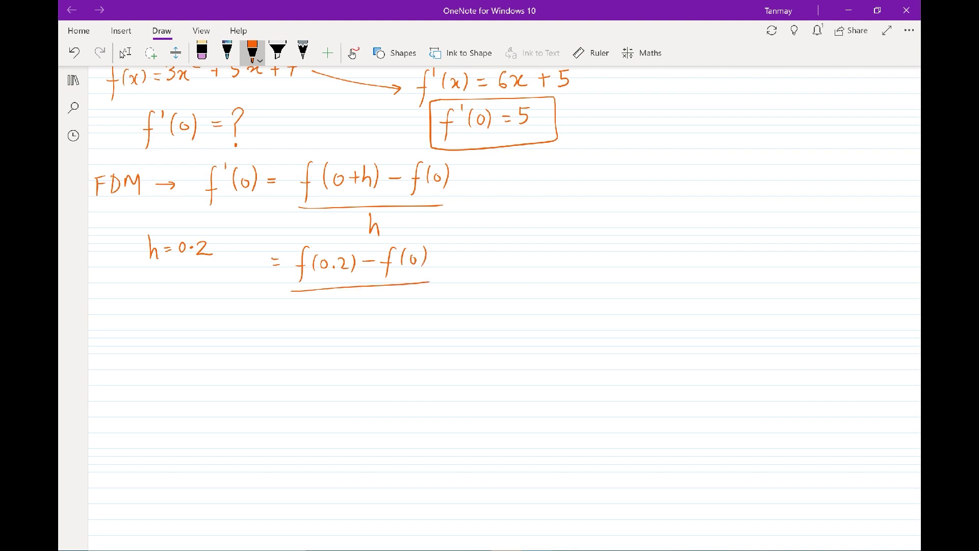
left_click_drag(354, 299, 390, 309)
Evaluate it as (8·12 − 7)/0·2 = 5·6.
mouse_move(487, 250)
left_mouse_down()
mouse_move(484, 261)
mouse_move(486, 250)
mouse_move(521, 266)
left_mouse_up()
left_click(497, 260)
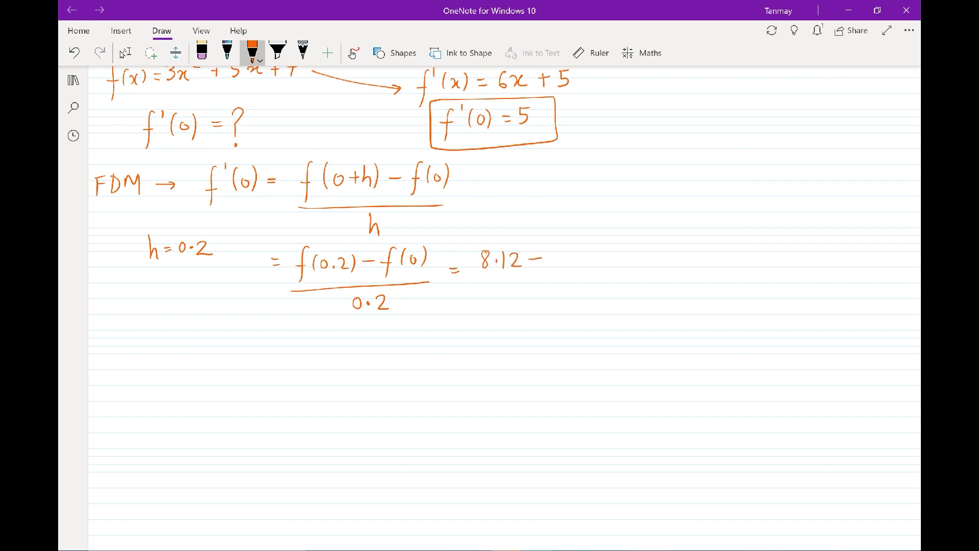
scroll(505, 306, "up", 2)
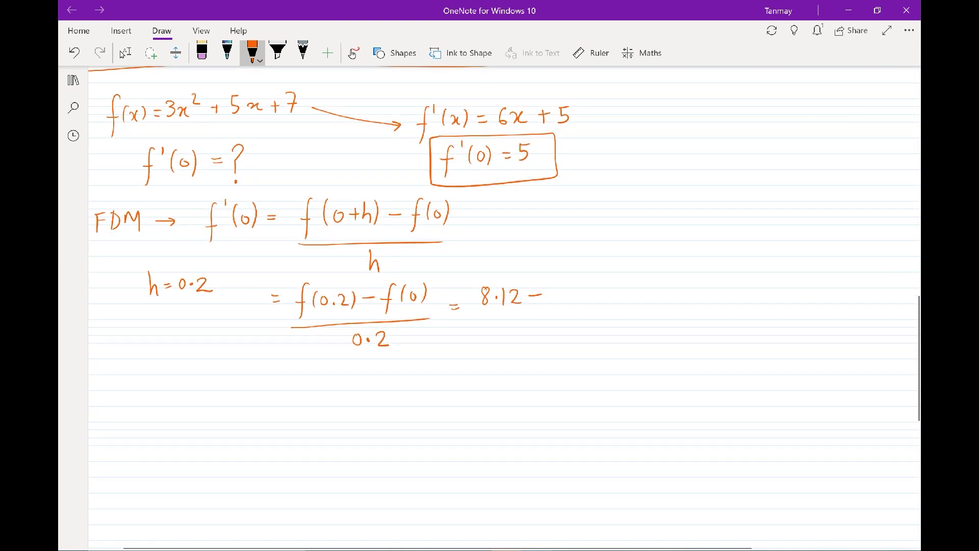
left_click_drag(553, 287, 557, 306)
left_click_drag(468, 318, 557, 317)
mouse_move(518, 331)
left_mouse_down()
mouse_move(510, 330)
mouse_move(544, 337)
left_mouse_up()
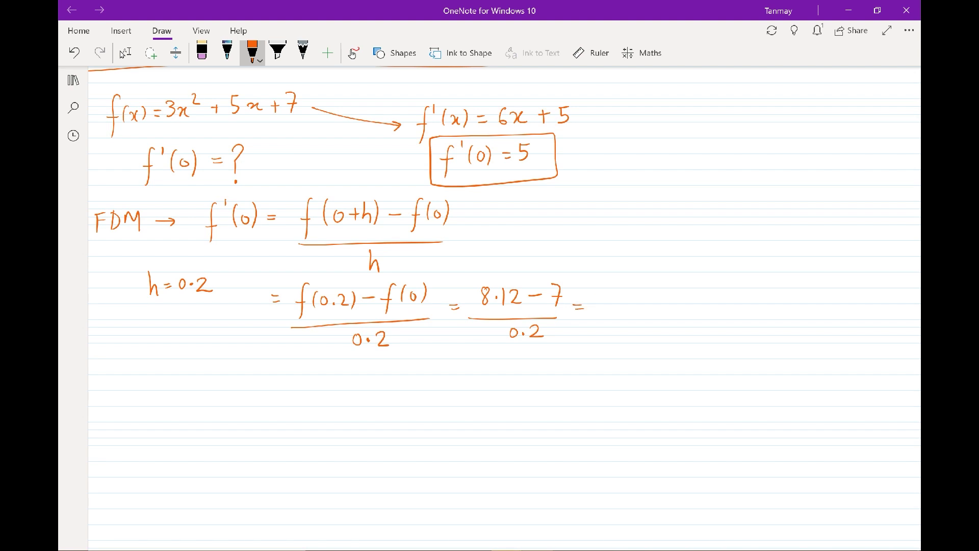
mouse_move(596, 289)
left_mouse_down()
mouse_move(594, 305)
mouse_move(625, 301)
left_mouse_up()
left_click(610, 300)
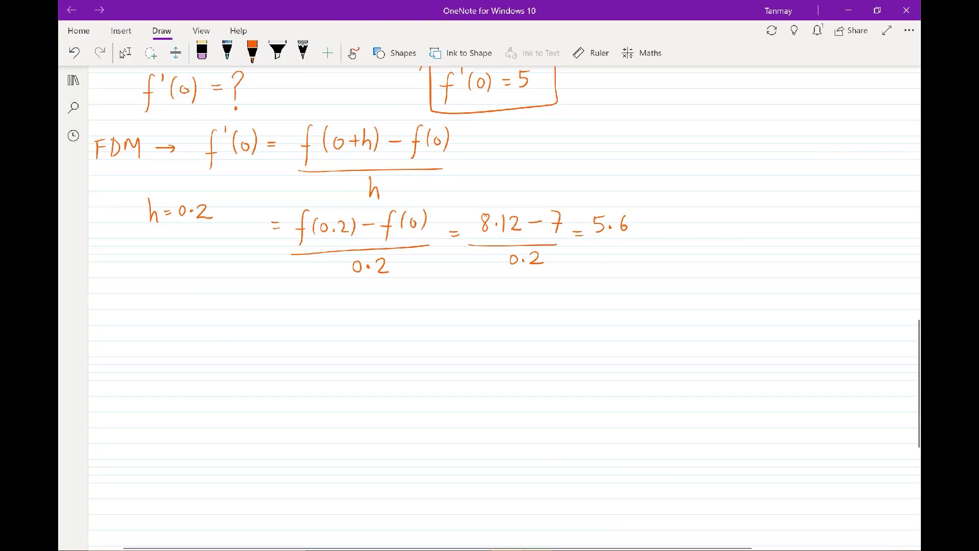
Start the next line with 'BDM → f'(0) = f(0) −' in orange ink.
left_click(253, 52)
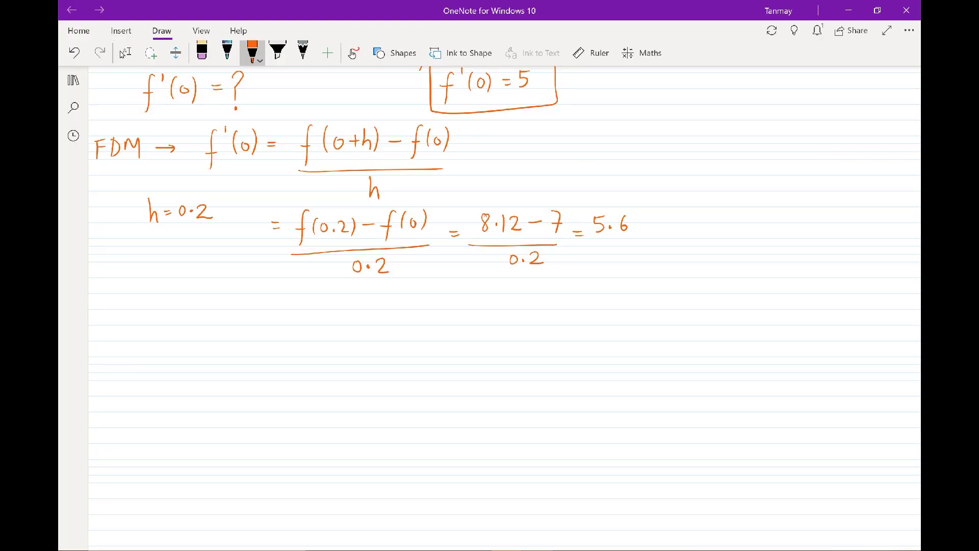
mouse_move(118, 310)
left_mouse_down()
mouse_move(119, 330)
mouse_move(136, 326)
left_mouse_up()
mouse_move(136, 309)
left_mouse_down()
mouse_move(136, 327)
mouse_move(159, 311)
mouse_move(168, 326)
mouse_move(197, 317)
left_mouse_up()
left_click_drag(191, 311, 229, 318)
mouse_move(238, 303)
left_mouse_down()
mouse_move(235, 334)
mouse_move(247, 306)
mouse_move(257, 320)
mouse_move(268, 310)
left_mouse_up()
left_click_drag(276, 310, 278, 328)
mouse_move(343, 300)
left_mouse_down()
mouse_move(335, 334)
mouse_move(358, 321)
left_mouse_up()
mouse_move(365, 311)
left_mouse_down()
mouse_move(372, 330)
mouse_move(405, 316)
left_mouse_up()
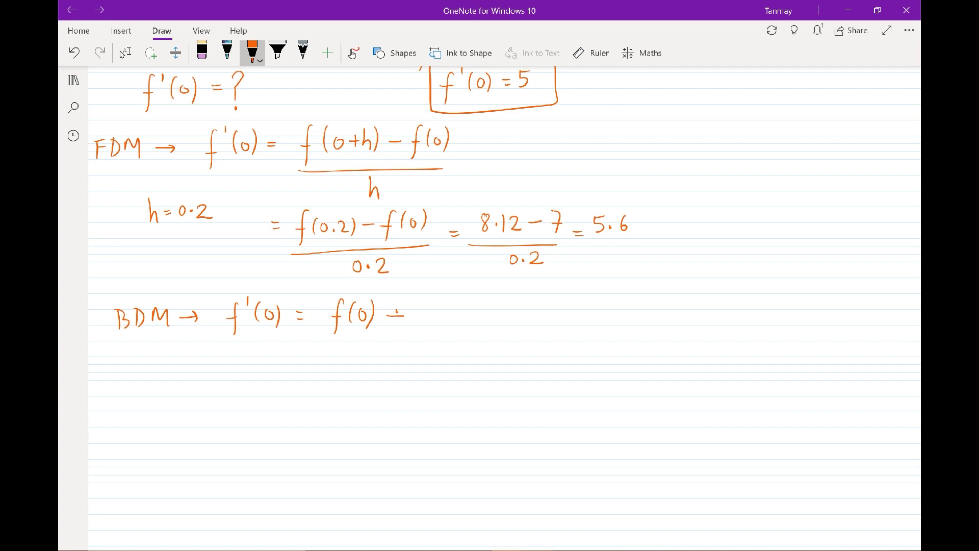
Erase the stray dash and write the BDM fraction (f(0) − f(0−0.2))/0.2.
mouse_move(387, 315)
left_mouse_down()
mouse_move(421, 334)
mouse_move(428, 316)
mouse_move(469, 314)
left_mouse_up()
left_click(252, 50)
mouse_move(487, 309)
left_mouse_down()
mouse_move(485, 318)
mouse_move(513, 315)
left_mouse_up()
left_click_drag(515, 294, 516, 323)
left_click_drag(324, 348, 523, 338)
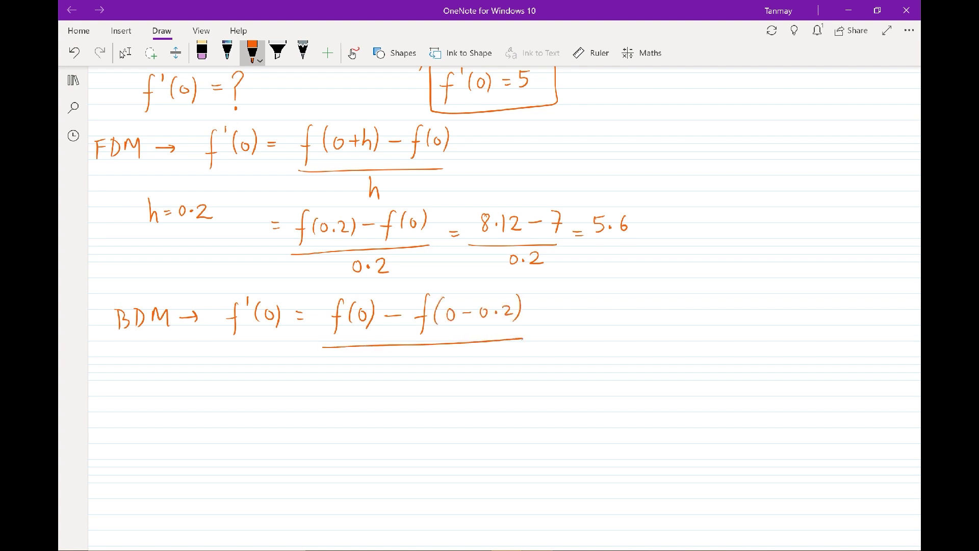
left_click_drag(418, 353, 456, 363)
left_click(430, 360)
Evaluate the BDM estimate as (7 − 6·12)/0·2 = 4.4.
left_click_drag(542, 320, 551, 320)
mouse_move(542, 325)
left_mouse_down()
mouse_move(613, 312)
mouse_move(649, 320)
left_mouse_up()
left_click_drag(657, 308, 669, 320)
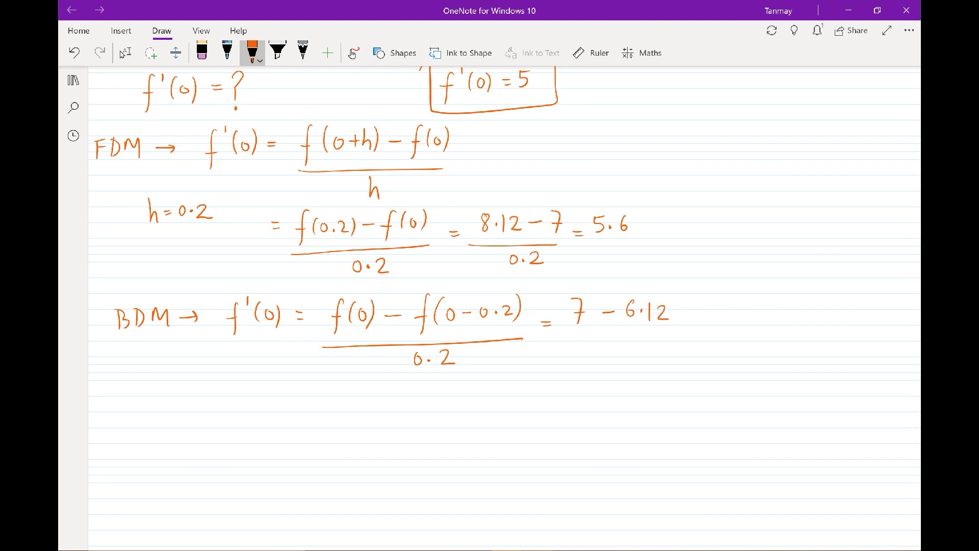
left_click_drag(571, 334, 677, 332)
left_click(623, 351)
left_click_drag(613, 345, 647, 355)
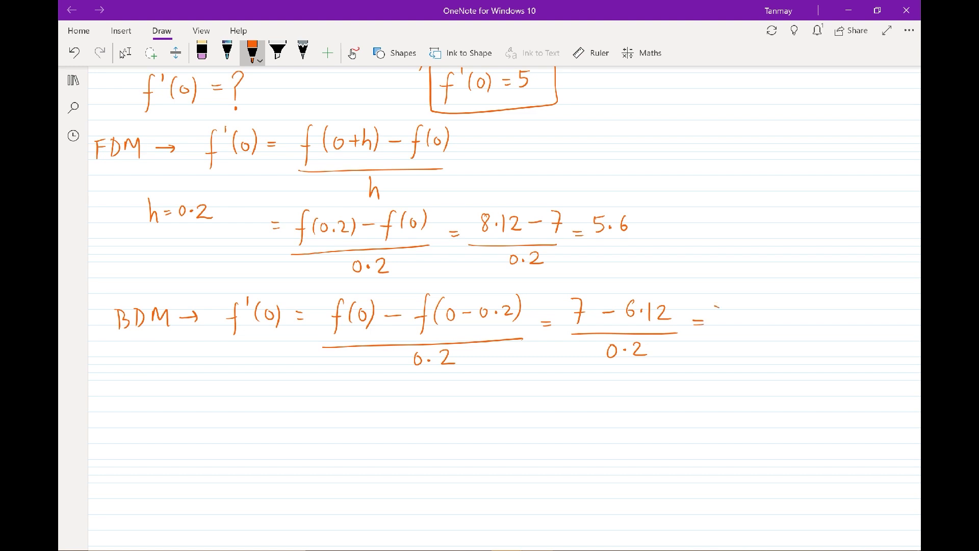
left_click_drag(717, 305, 728, 316)
mouse_move(726, 305)
left_mouse_down()
mouse_move(727, 325)
mouse_move(749, 317)
mouse_move(751, 327)
left_mouse_up()
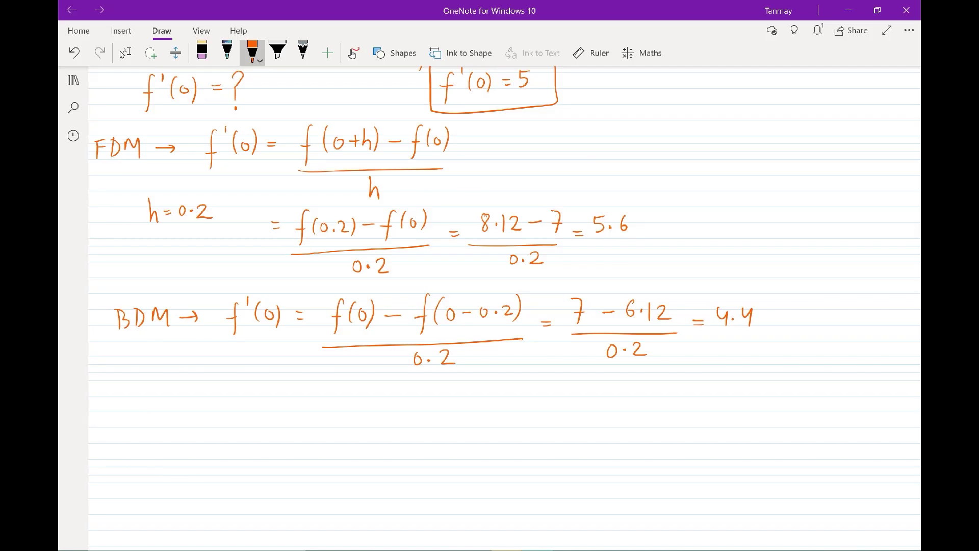
Write 'CDM → f'(0) = f' below the BDM line in orange ink.
mouse_move(129, 374)
left_mouse_down()
mouse_move(129, 394)
mouse_move(145, 397)
mouse_move(171, 379)
left_mouse_up()
scroll(490, 306, "down", 3)
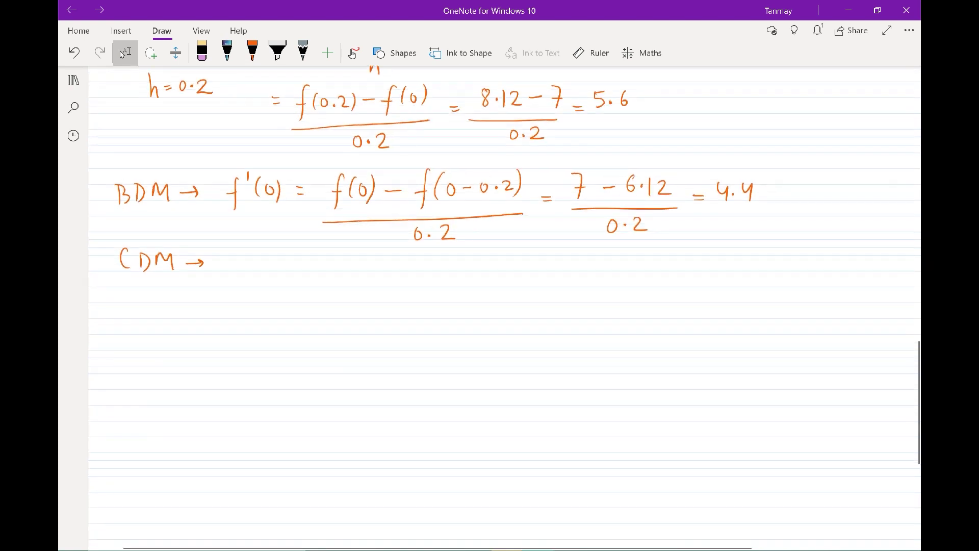
left_click(252, 51)
left_click_drag(247, 260, 240, 300)
left_click_drag(235, 278, 246, 277)
left_click_drag(269, 265, 265, 285)
left_click_drag(280, 269, 289, 289)
left_click_drag(305, 275, 310, 276)
mouse_move(304, 281)
left_mouse_down()
mouse_move(345, 291)
mouse_move(340, 299)
left_mouse_up()
mouse_move(334, 279)
left_mouse_down()
mouse_move(354, 287)
mouse_move(368, 275)
left_mouse_up()
Write the central difference fraction (f(0+0.2) − f(0−0.2))/(2×0.2).
mouse_move(376, 278)
left_mouse_down()
mouse_move(385, 278)
mouse_move(380, 286)
left_mouse_up()
mouse_move(397, 271)
left_mouse_down()
mouse_move(429, 287)
mouse_move(454, 274)
left_mouse_up()
mouse_move(481, 256)
left_mouse_down()
mouse_move(471, 293)
mouse_move(490, 280)
left_mouse_up()
left_click_drag(505, 270, 533, 271)
mouse_move(542, 275)
left_mouse_down()
mouse_move(564, 277)
mouse_move(565, 288)
left_mouse_up()
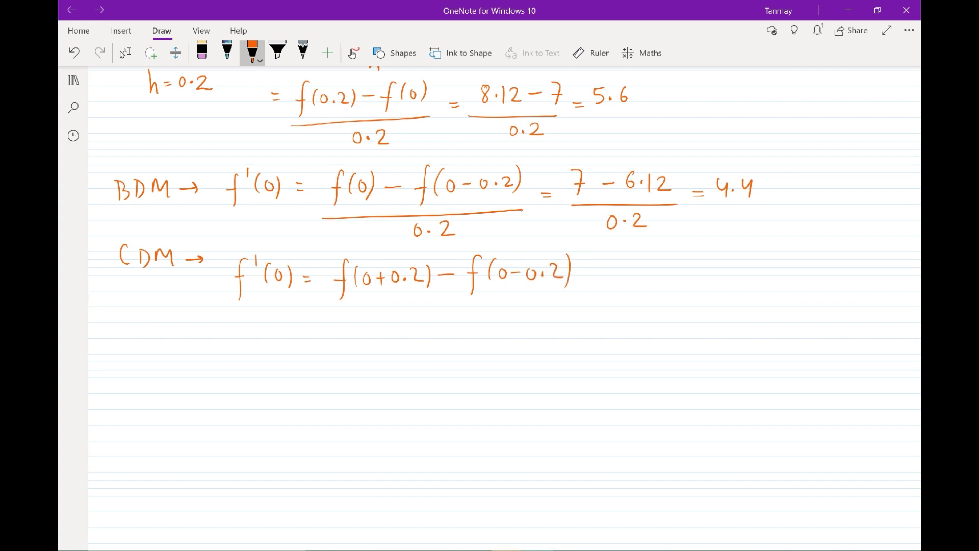
left_click_drag(332, 300, 566, 293)
left_click_drag(415, 314, 429, 326)
left_click_drag(436, 313, 437, 324)
left_click_drag(454, 313, 494, 325)
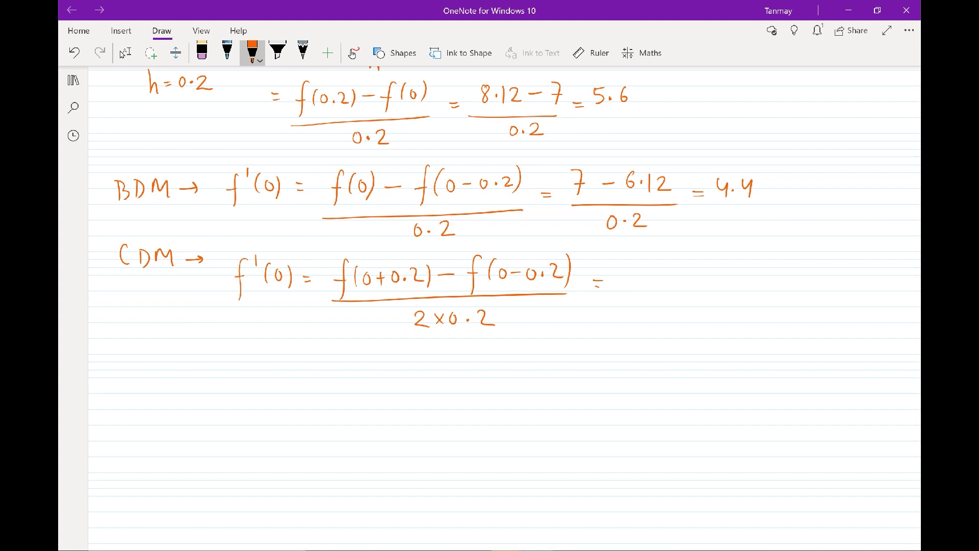
Evaluate it as (8.12 − 6.12)/0.4 = 5 and underline the 5.
mouse_move(595, 285)
left_mouse_down()
mouse_move(625, 271)
mouse_move(648, 285)
left_mouse_up()
left_click(636, 275)
mouse_move(654, 270)
left_mouse_down()
mouse_move(668, 283)
mouse_move(692, 274)
mouse_move(750, 282)
left_mouse_up()
left_click(718, 279)
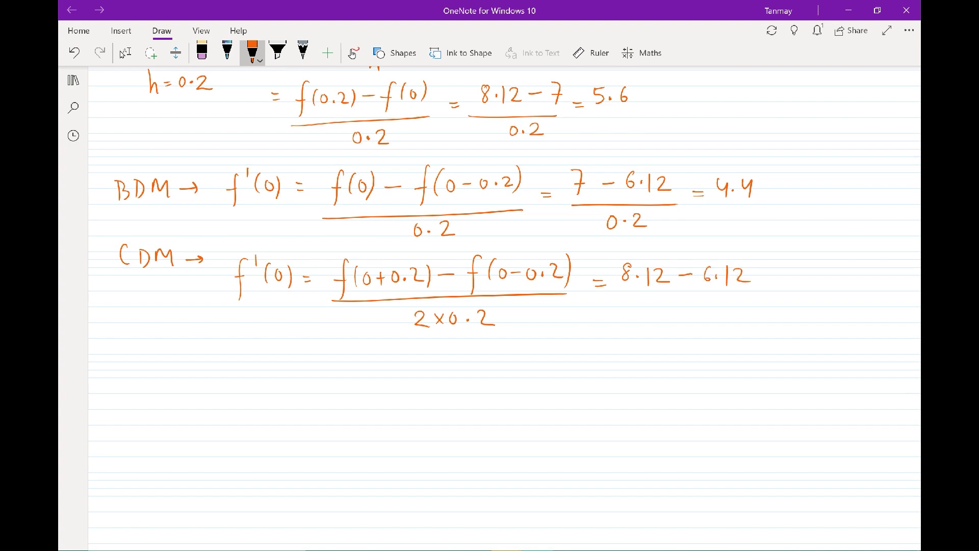
left_click_drag(625, 304, 758, 299)
mouse_move(688, 313)
left_mouse_down()
mouse_move(680, 324)
mouse_move(688, 313)
mouse_move(718, 318)
left_mouse_up()
left_click(698, 319)
left_click_drag(718, 309, 718, 330)
left_click_drag(774, 286, 785, 286)
mouse_move(774, 293)
left_mouse_down()
mouse_move(812, 272)
mouse_move(800, 293)
mouse_move(833, 311)
left_mouse_up()
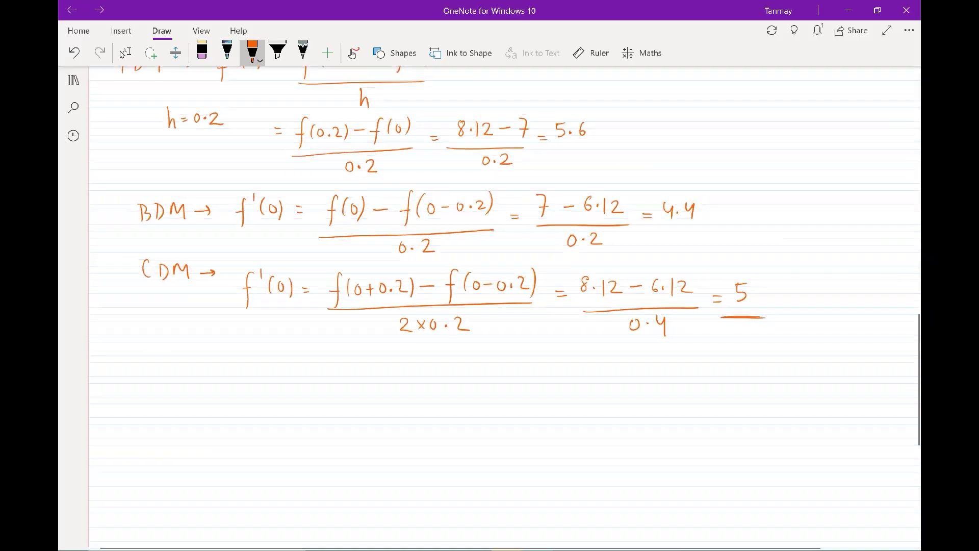
In orange ink, write h=0.1 below the CDM line, double-underlined with an arrow.
scroll(505, 306, "up", 2)
left_click(125, 53)
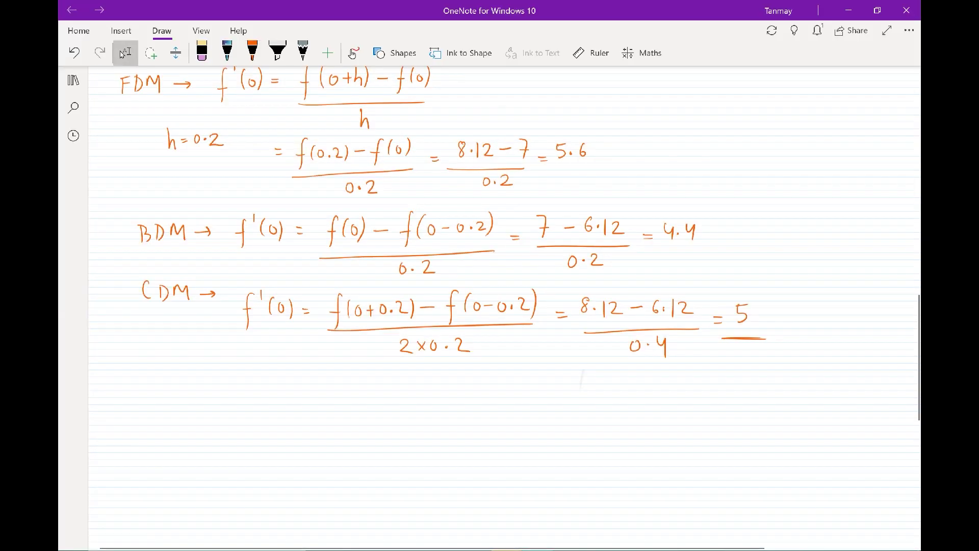
scroll(504, 306, "down", 3)
scroll(505, 306, "up", 1)
left_click(252, 51)
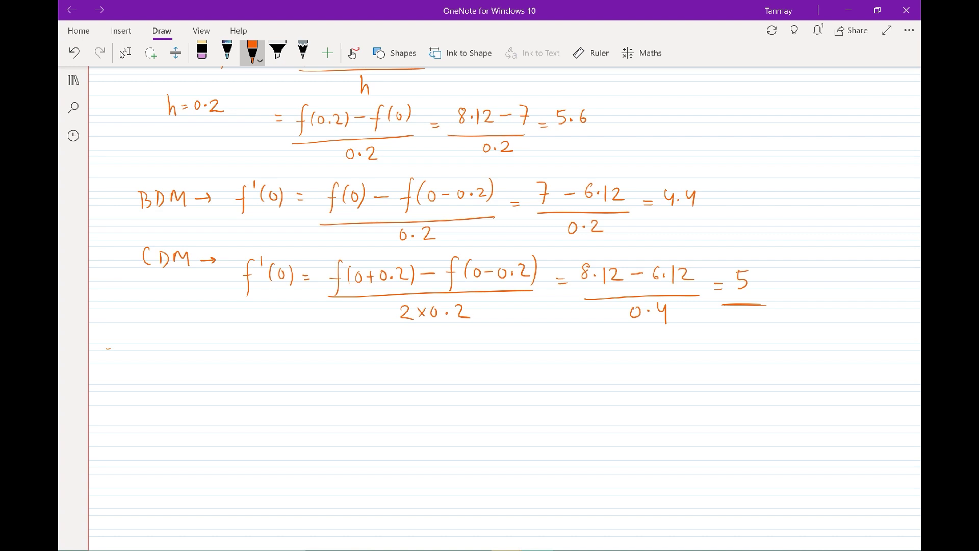
left_click_drag(111, 334, 116, 362)
left_click_drag(127, 351, 131, 350)
left_click_drag(127, 355, 164, 369)
left_click_drag(180, 359, 286, 362)
Write FDM 5.3 and BDM 5.3 after the arrow and brace the two h=0.1 results.
mouse_move(286, 347)
left_mouse_down()
mouse_move(287, 362)
mouse_move(314, 349)
mouse_move(317, 362)
mouse_move(411, 355)
mouse_move(401, 363)
left_mouse_up()
mouse_move(266, 377)
left_mouse_down()
mouse_move(271, 393)
mouse_move(368, 385)
mouse_move(360, 391)
mouse_move(386, 388)
mouse_move(382, 395)
mouse_move(412, 385)
mouse_move(405, 393)
left_mouse_up()
left_click(397, 388)
left_click_drag(422, 346, 430, 393)
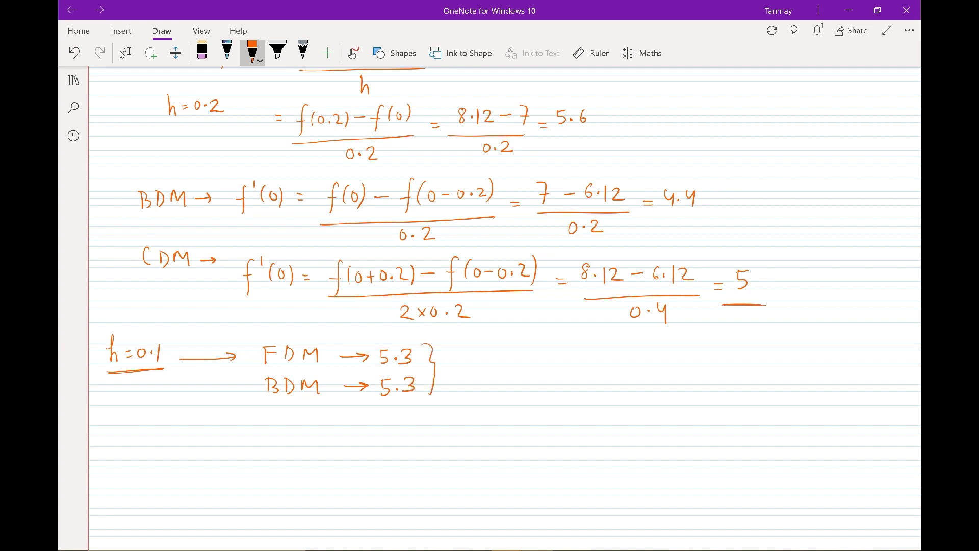
Brace the h=0.2 results, underline h=0.2, circle it in black, and double-underline 5.6 in orange.
mouse_move(710, 108)
left_mouse_down()
mouse_move(723, 161)
mouse_move(716, 200)
left_mouse_up()
left_click_drag(168, 125, 220, 121)
left_click(227, 51)
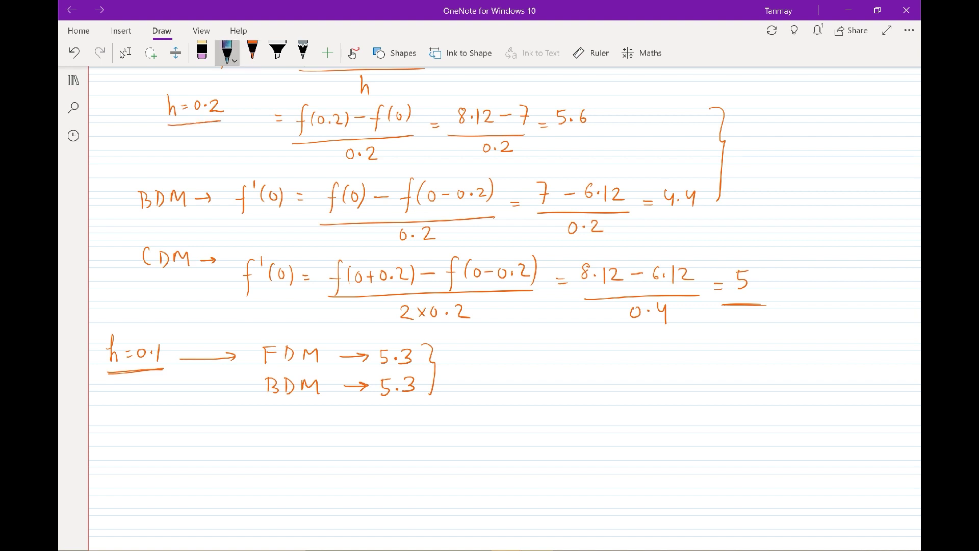
mouse_move(227, 88)
left_mouse_down()
mouse_move(223, 137)
mouse_move(163, 81)
mouse_move(219, 84)
left_mouse_up()
left_click(252, 51)
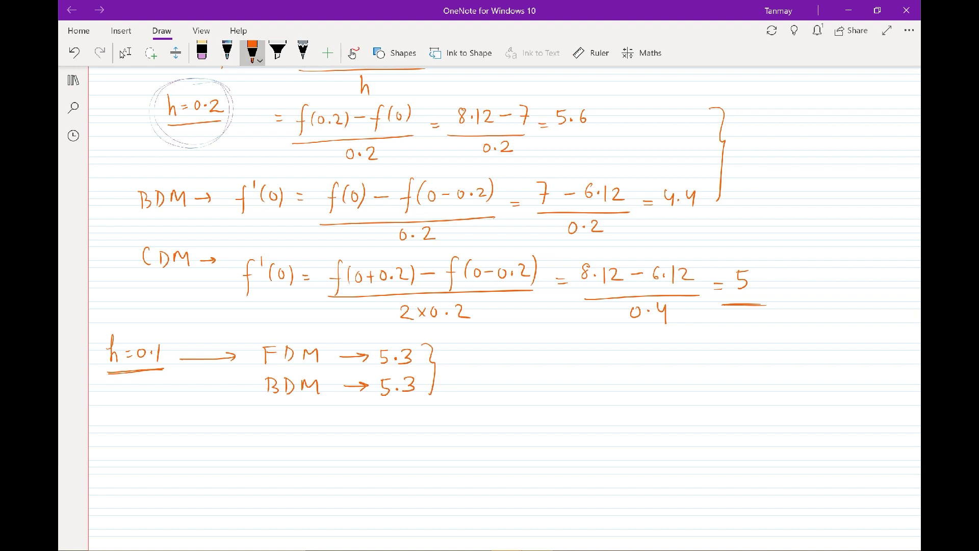
left_click_drag(555, 133, 592, 135)
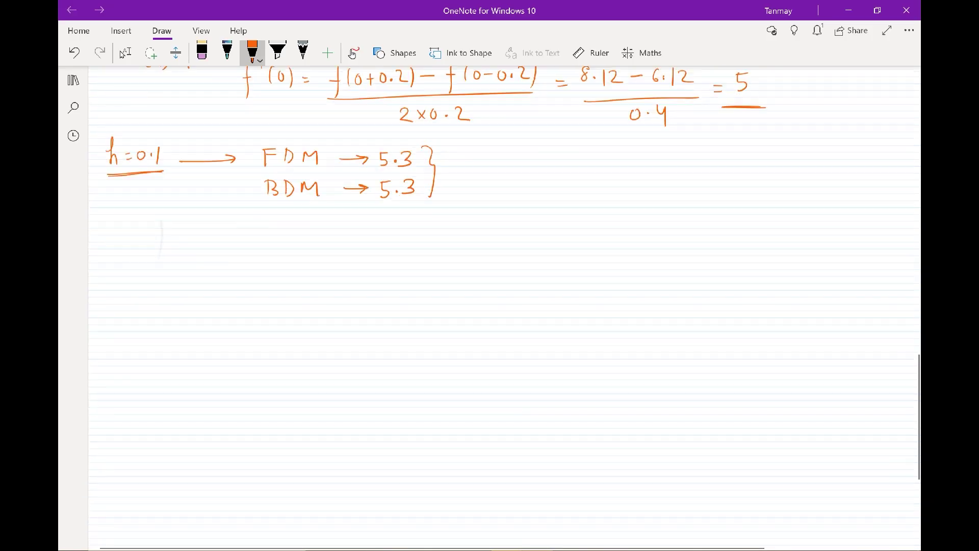
Handwrite f(x₀+h) = f(x₀) + to start the Taylor expansion.
scroll(306, 204, "down", 2)
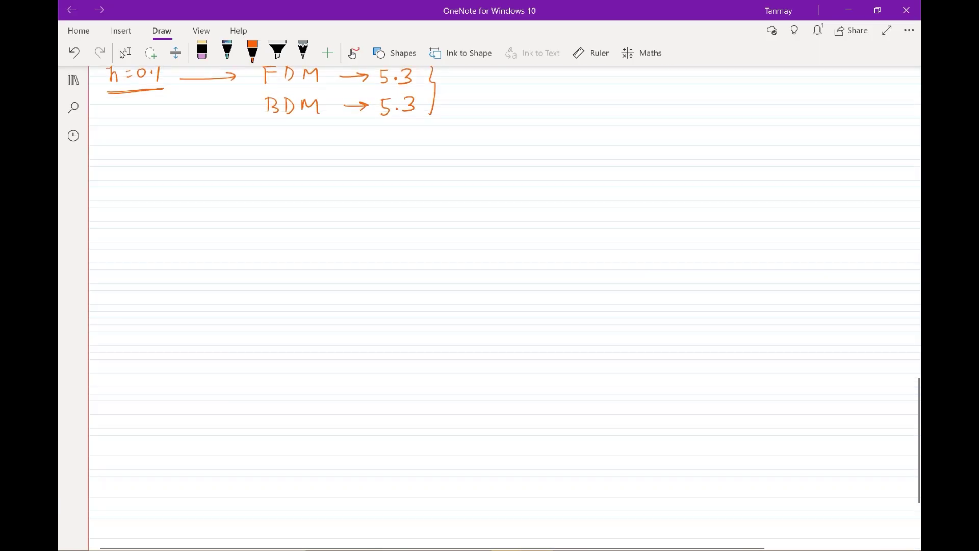
left_click_drag(136, 160, 125, 201)
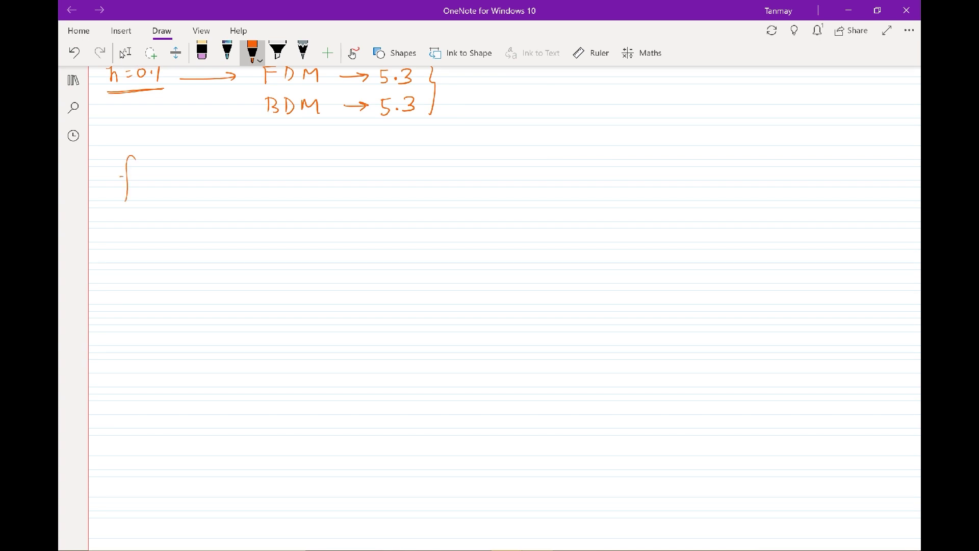
scroll(92, 198, "up", 2)
mouse_move(156, 149)
left_mouse_down()
mouse_move(151, 183)
mouse_move(172, 177)
left_mouse_up()
left_click_drag(180, 173, 195, 170)
mouse_move(192, 166)
left_mouse_down()
mouse_move(191, 177)
mouse_move(211, 179)
left_mouse_up()
left_click_drag(216, 153, 218, 183)
left_click_drag(294, 145, 284, 190)
left_click_drag(280, 169, 326, 169)
mouse_move(324, 162)
left_mouse_down()
mouse_move(319, 170)
mouse_move(348, 176)
left_mouse_up()
left_click_drag(364, 162, 374, 162)
mouse_move(372, 157)
left_mouse_down()
mouse_move(372, 167)
mouse_move(413, 174)
left_mouse_up()
Add the hf'(x₀) + and h²/2! f''(x₀ terms.
mouse_move(409, 157)
left_mouse_down()
mouse_move(426, 139)
mouse_move(437, 163)
left_mouse_up()
left_click_drag(445, 149, 448, 162)
mouse_move(460, 159)
left_mouse_down()
mouse_move(469, 167)
mouse_move(493, 155)
left_mouse_up()
mouse_move(487, 147)
left_mouse_down()
mouse_move(487, 164)
mouse_move(514, 152)
mouse_move(517, 161)
left_mouse_up()
mouse_move(522, 136)
left_mouse_down()
mouse_move(534, 144)
mouse_move(531, 165)
left_mouse_up()
left_click_drag(503, 176, 512, 188)
left_click_drag(523, 174, 521, 191)
left_click_drag(520, 200, 521, 201)
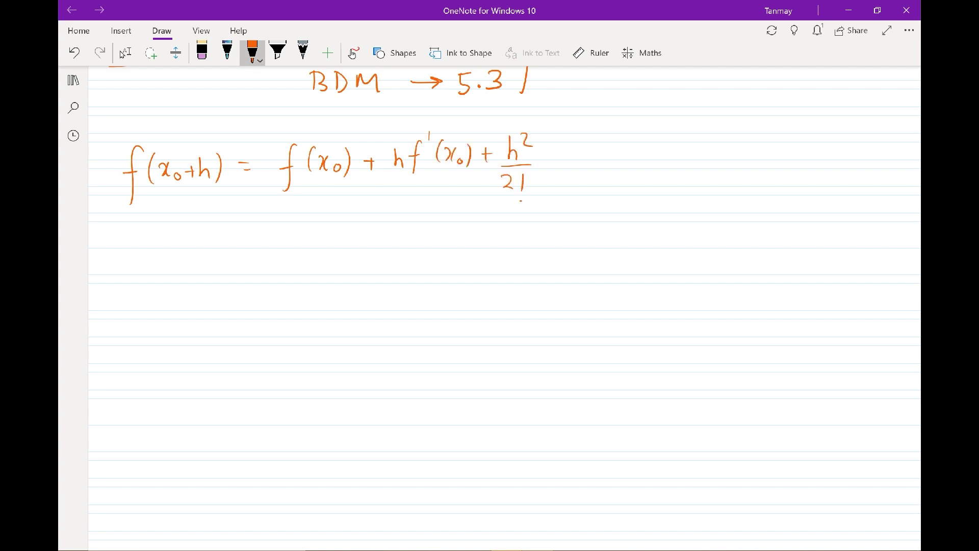
left_click_drag(554, 142, 545, 177)
left_click_drag(577, 145, 575, 152)
left_click_drag(581, 145, 576, 164)
left_click_drag(585, 153, 591, 162)
left_click_drag(592, 153, 585, 162)
left_click_drag(595, 159, 609, 164)
Close f''(x₀) and add + h³/3! f'''(x₀) + to finish the first line.
left_click_drag(625, 152, 635, 152)
left_click_drag(652, 132, 660, 159)
left_click_drag(662, 128, 665, 139)
mouse_move(642, 162)
left_mouse_down()
mouse_move(674, 161)
mouse_move(648, 187)
mouse_move(659, 187)
left_mouse_up()
left_click_drag(692, 138, 683, 170)
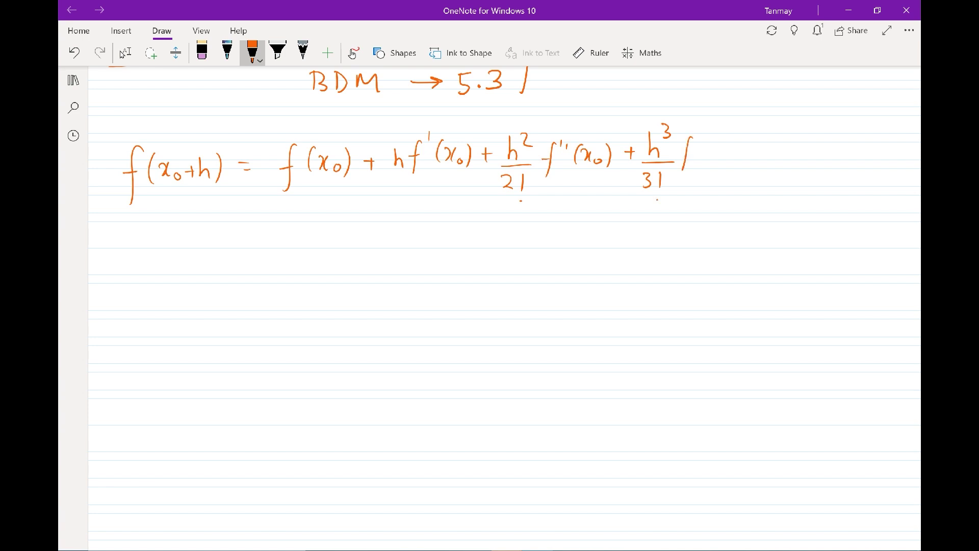
left_click_drag(722, 137, 717, 159)
left_click_drag(727, 143, 731, 159)
left_click_drag(744, 155, 778, 149)
left_click_drag(774, 144, 775, 156)
On the line below, write f(x₀−h) = f(x₀.
mouse_move(140, 216)
left_mouse_down()
mouse_move(133, 259)
mouse_move(142, 239)
left_mouse_up()
mouse_move(155, 222)
left_mouse_down()
mouse_move(152, 243)
mouse_move(170, 242)
left_mouse_up()
mouse_move(171, 229)
left_mouse_down()
mouse_move(165, 241)
mouse_move(195, 233)
left_mouse_up()
mouse_move(200, 216)
left_mouse_down()
mouse_move(199, 241)
mouse_move(209, 243)
left_mouse_up()
mouse_move(212, 215)
left_mouse_down()
mouse_move(214, 248)
mouse_move(250, 227)
left_mouse_up()
mouse_move(239, 232)
left_mouse_down()
mouse_move(284, 234)
mouse_move(282, 248)
left_mouse_up()
left_click_drag(273, 227, 289, 225)
mouse_move(303, 213)
left_mouse_down()
mouse_move(299, 236)
mouse_move(317, 232)
left_mouse_up()
mouse_move(318, 215)
left_mouse_down()
mouse_move(310, 232)
mouse_move(325, 228)
left_mouse_up()
Close f(x₀) and write − hf'(x₀) on the second line.
left_click_drag(332, 215, 332, 238)
left_click_drag(361, 225, 404, 230)
left_click_drag(421, 203, 412, 240)
left_click_drag(430, 201, 428, 210)
left_click_drag(443, 204, 442, 226)
left_click_drag(449, 212, 451, 225)
left_click_drag(463, 222, 463, 222)
left_click_drag(472, 203, 471, 232)
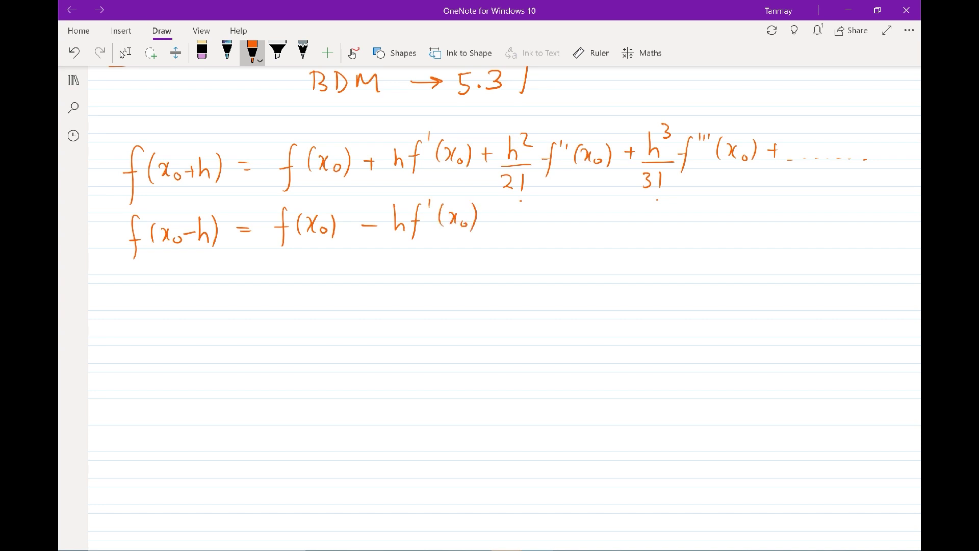
Add + h²/2! f''( to the f(x₀−h) line.
mouse_move(496, 211)
left_mouse_down()
mouse_move(495, 227)
mouse_move(511, 228)
left_mouse_up()
left_click_drag(512, 223, 529, 219)
left_click_drag(507, 233, 531, 233)
left_click_drag(504, 240, 513, 249)
left_click_drag(521, 239, 521, 254)
mouse_move(551, 207)
left_mouse_down()
mouse_move(541, 241)
mouse_move(552, 213)
left_mouse_up()
left_click_drag(560, 208, 559, 213)
mouse_move(573, 206)
left_mouse_down()
mouse_move(568, 219)
mouse_move(581, 223)
left_mouse_up()
Finish with x₀) − h³/3! f'''(x₀) + on the second line.
mouse_move(586, 211)
left_mouse_down()
mouse_move(580, 224)
mouse_move(590, 227)
left_mouse_up()
left_click_drag(597, 205, 600, 230)
left_click_drag(633, 214, 655, 224)
mouse_move(655, 215)
left_mouse_down()
mouse_move(662, 224)
mouse_move(670, 213)
mouse_move(670, 229)
left_mouse_up()
left_click_drag(646, 236, 653, 251)
left_click_drag(665, 236, 665, 255)
left_click_drag(691, 205, 683, 238)
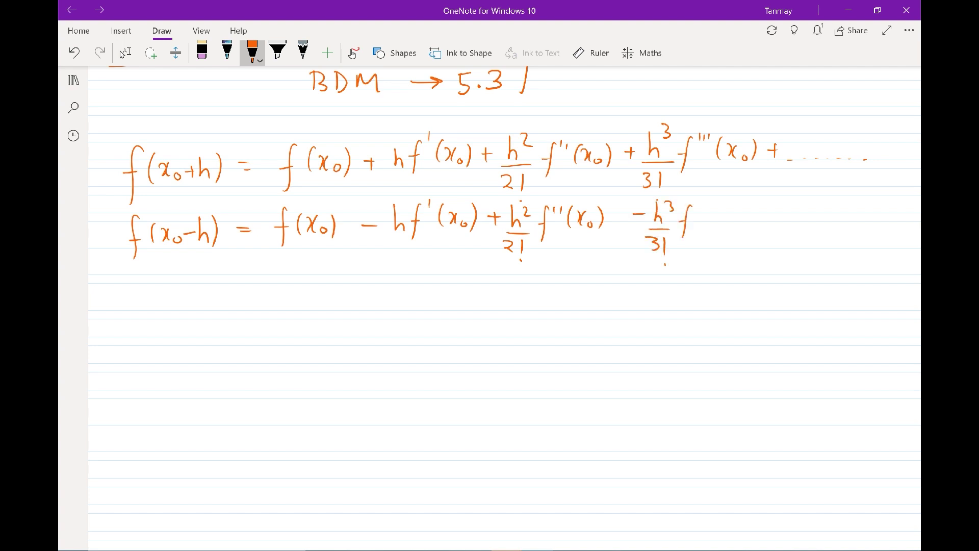
left_click_drag(706, 201, 706, 211)
mouse_move(719, 203)
left_mouse_down()
mouse_move(715, 226)
mouse_move(735, 224)
left_mouse_up()
mouse_move(740, 210)
left_mouse_down()
mouse_move(743, 227)
mouse_move(766, 218)
left_mouse_up()
left_click_drag(761, 213, 762, 224)
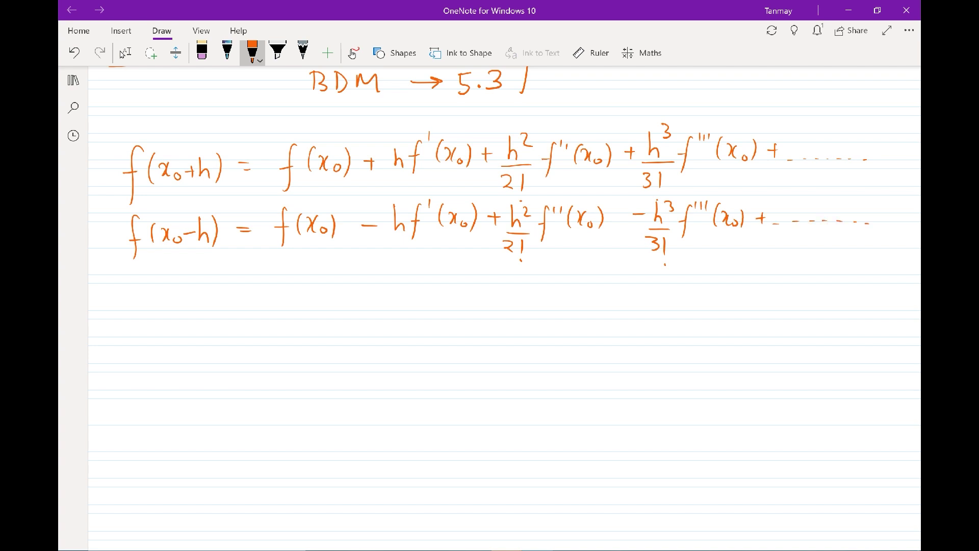